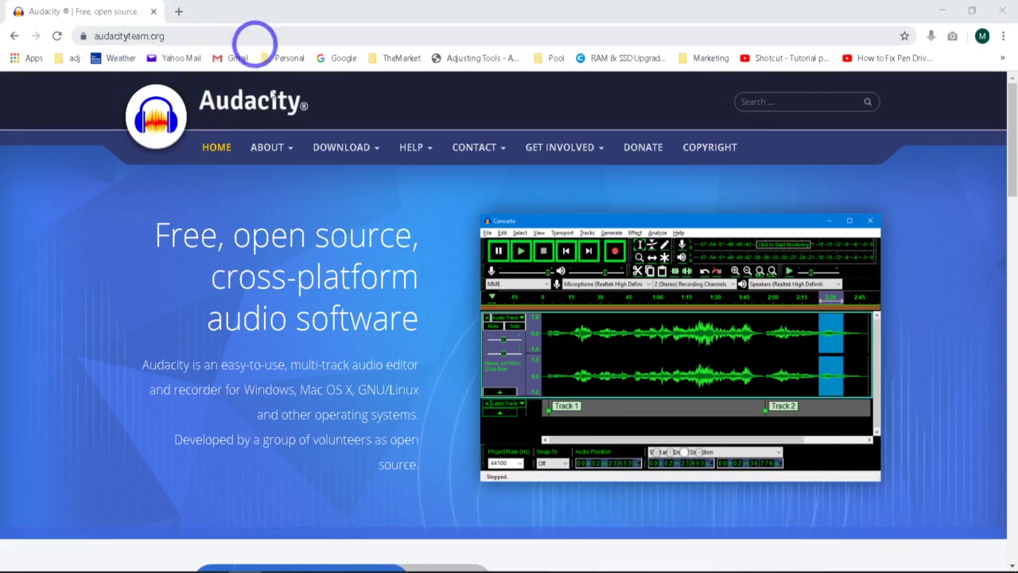
- Open the download page of the Audacity website and review the available versions for each operating system
click(367, 151)
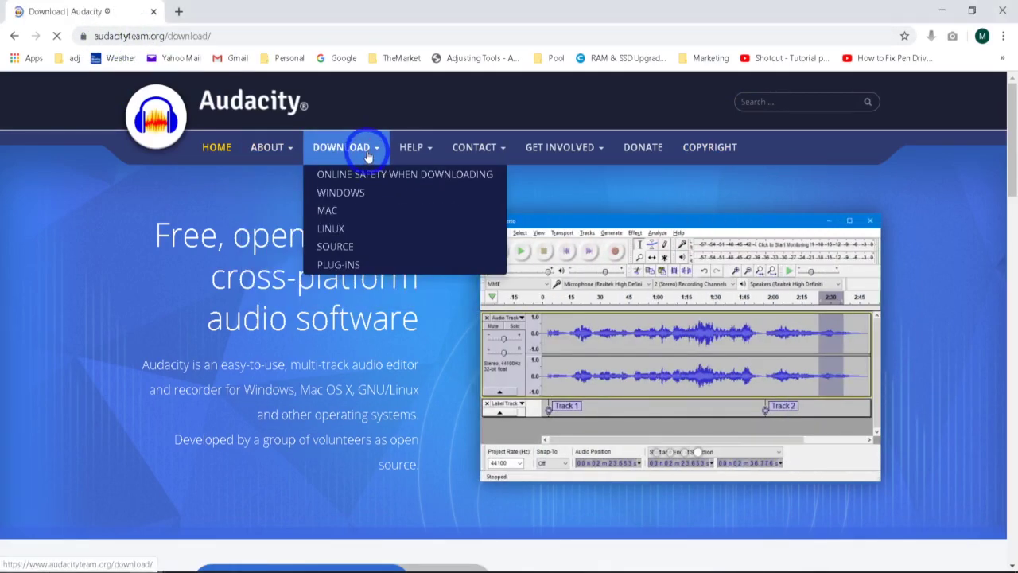
scroll(592, 374, down, 3)
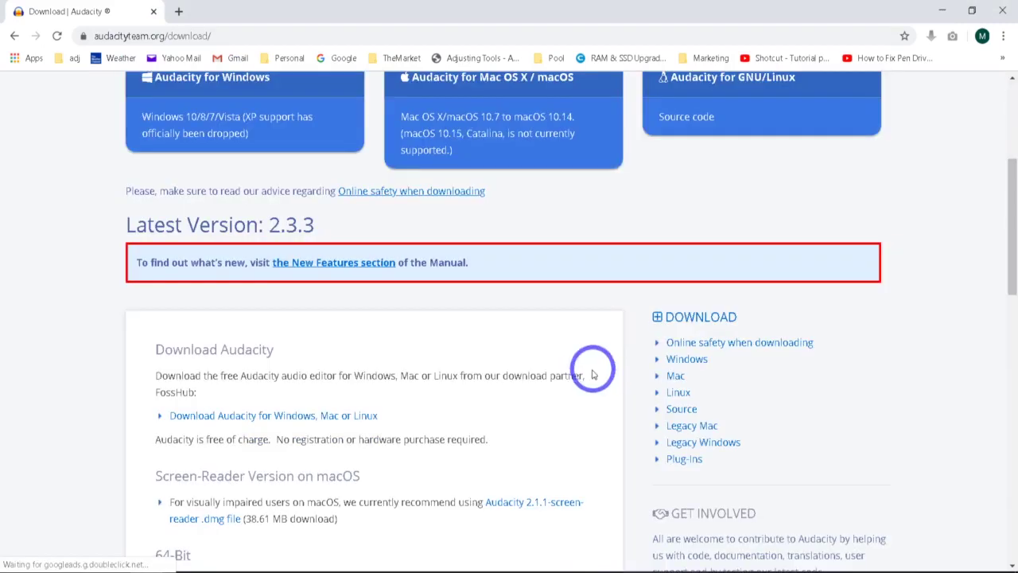
scroll(359, 357, down, 3)
scroll(347, 364, up, 7)
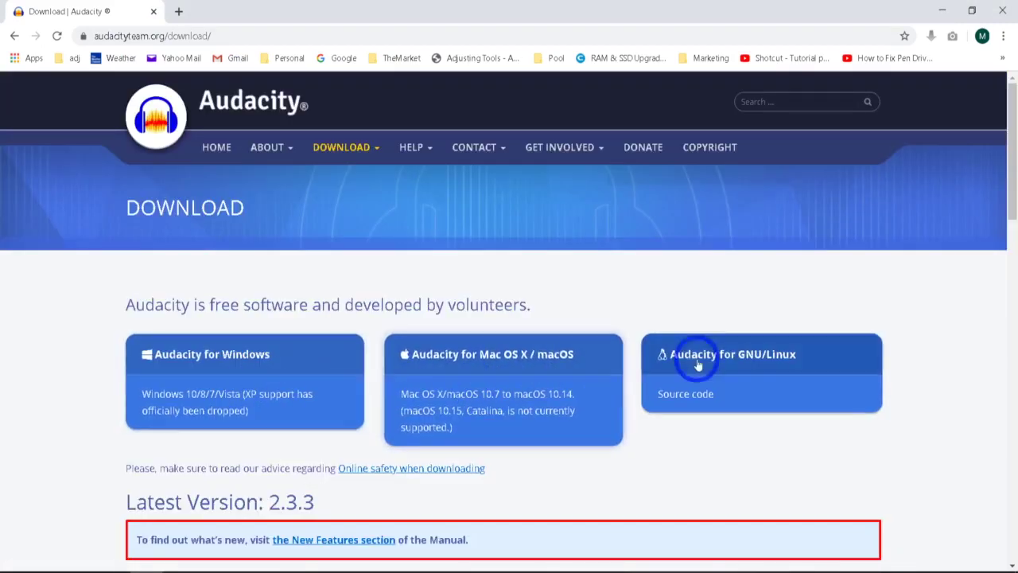
scroll(786, 386, down, 3)
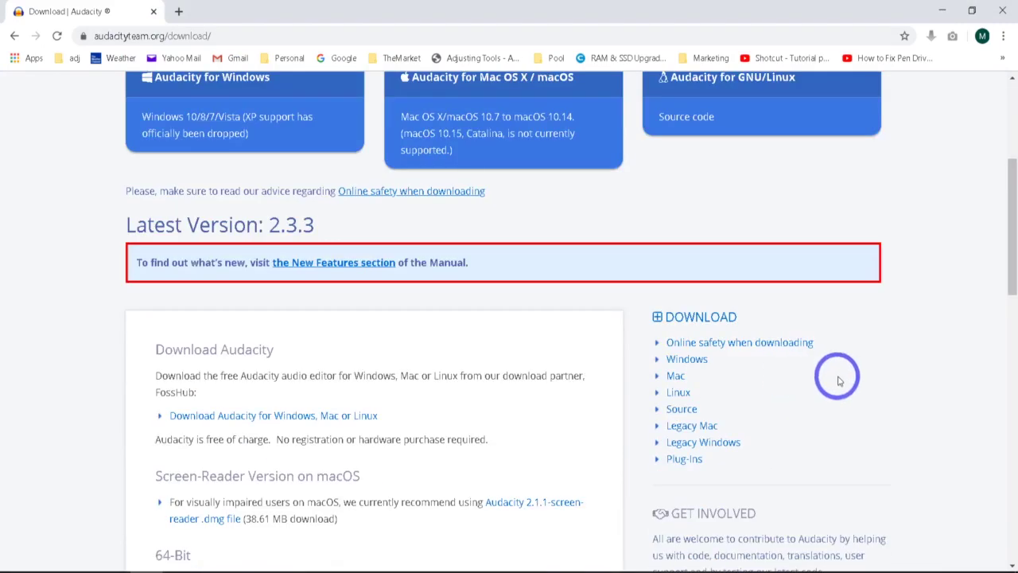
scroll(731, 370, up, 3)
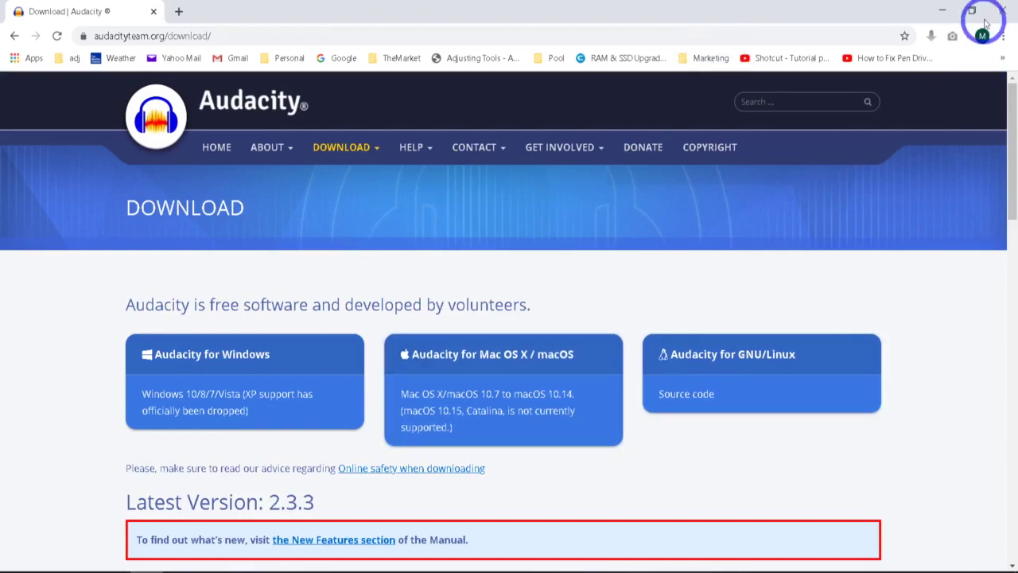
- Switch from the browser to Audacity and dismiss the welcome message
click(944, 12)
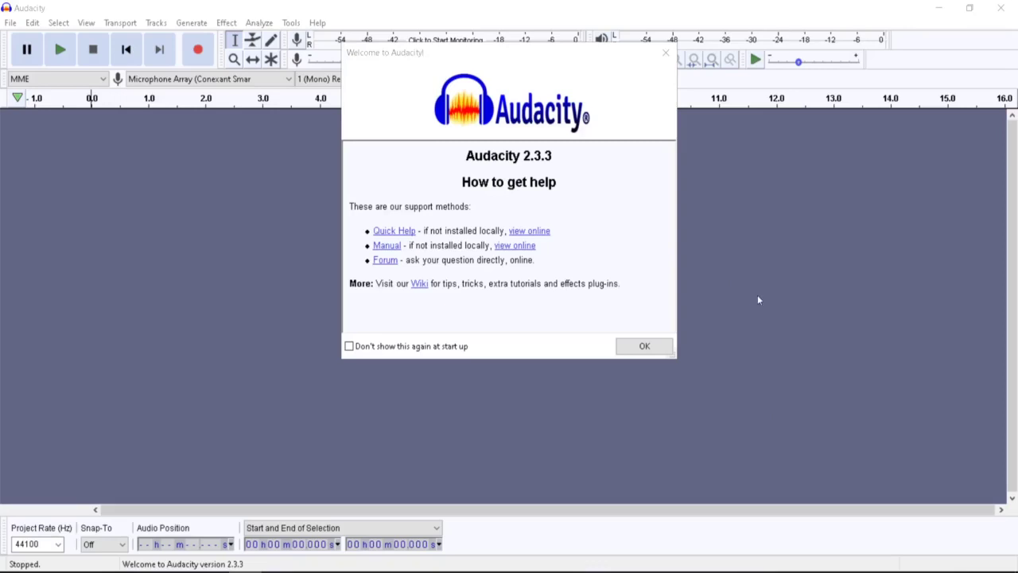
drag(466, 155, 549, 155)
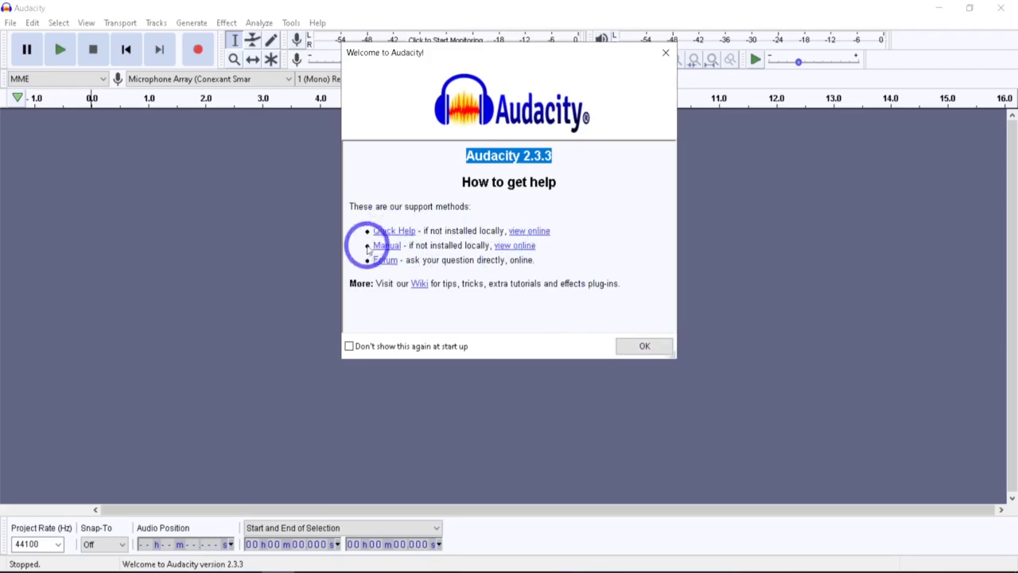
click(644, 347)
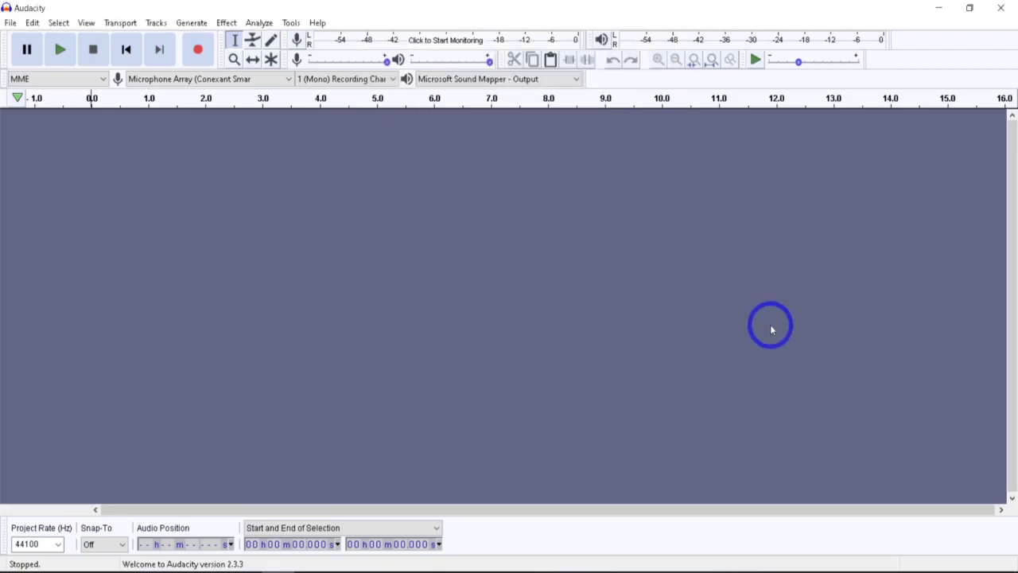
- Check the installed version number in the About Audacity information, then close it
click(317, 23)
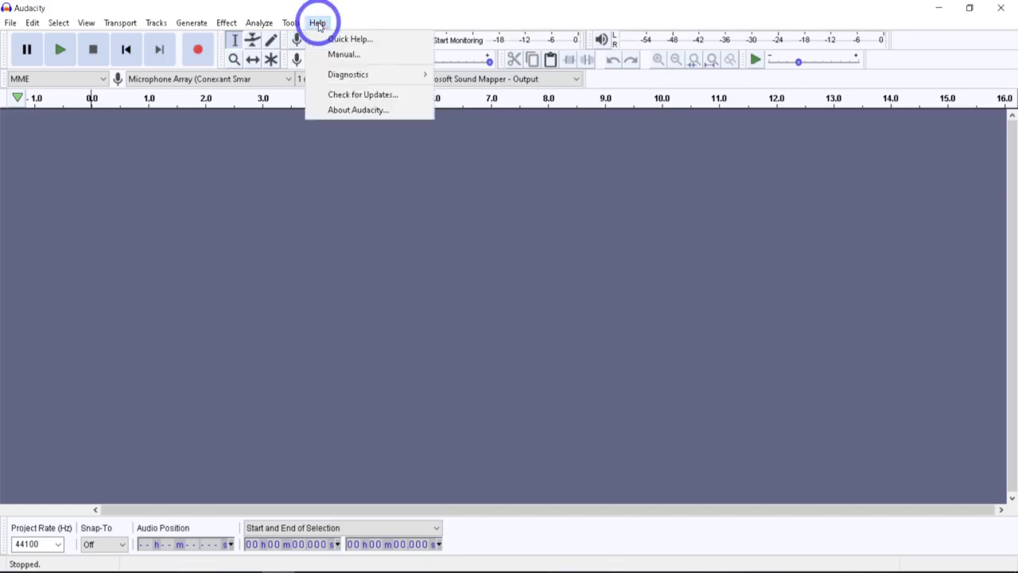
click(347, 111)
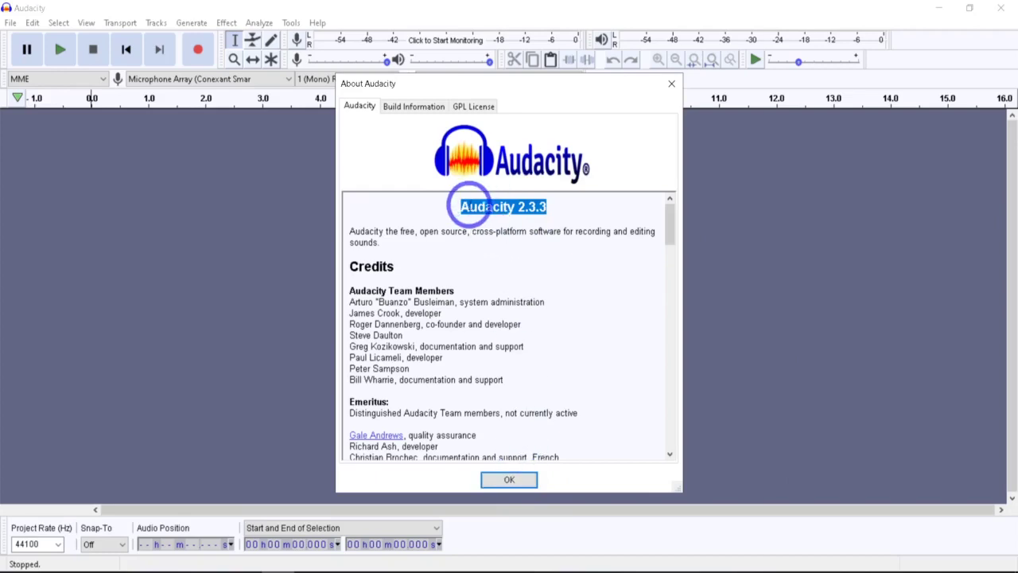
click(461, 207)
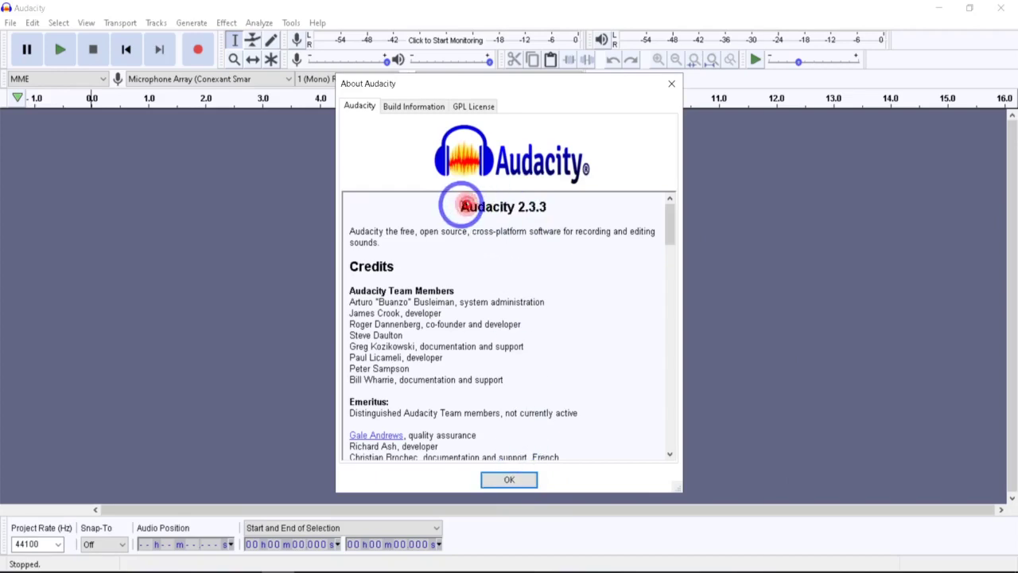
drag(461, 209, 550, 208)
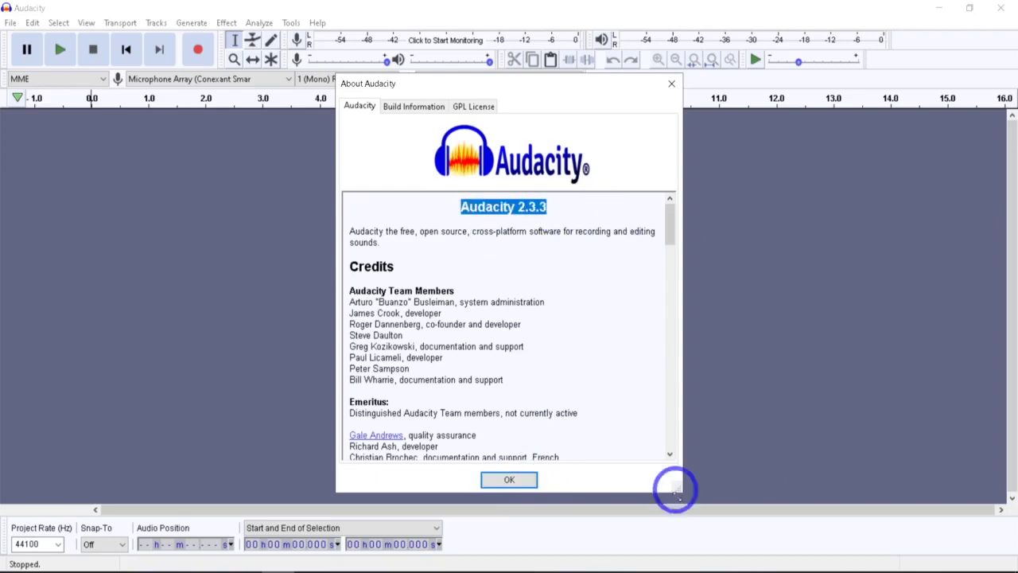
click(510, 480)
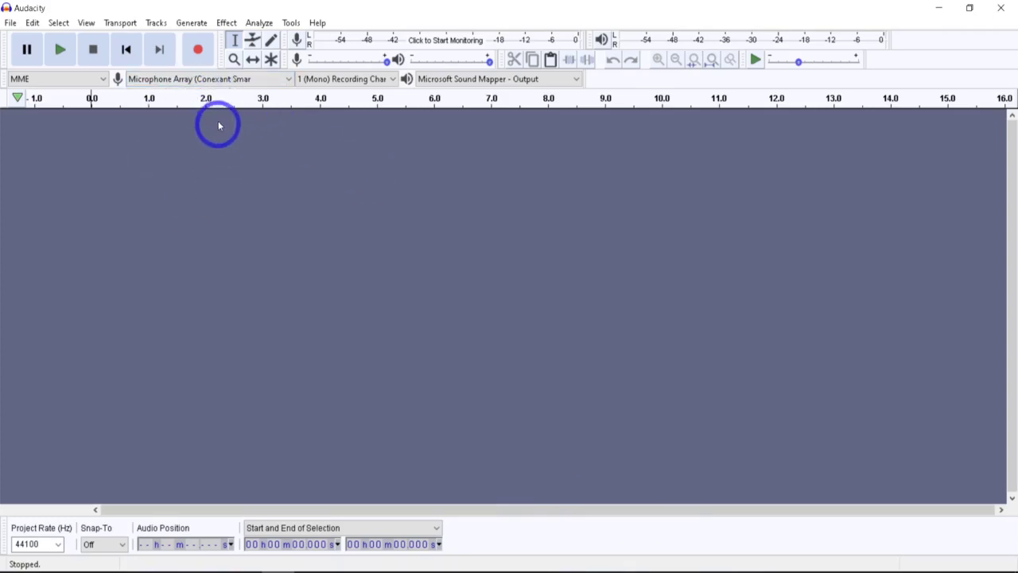
- Record a voice clip about 5.6 seconds long on a new audio track, leaving a short silence at its start
click(200, 50)
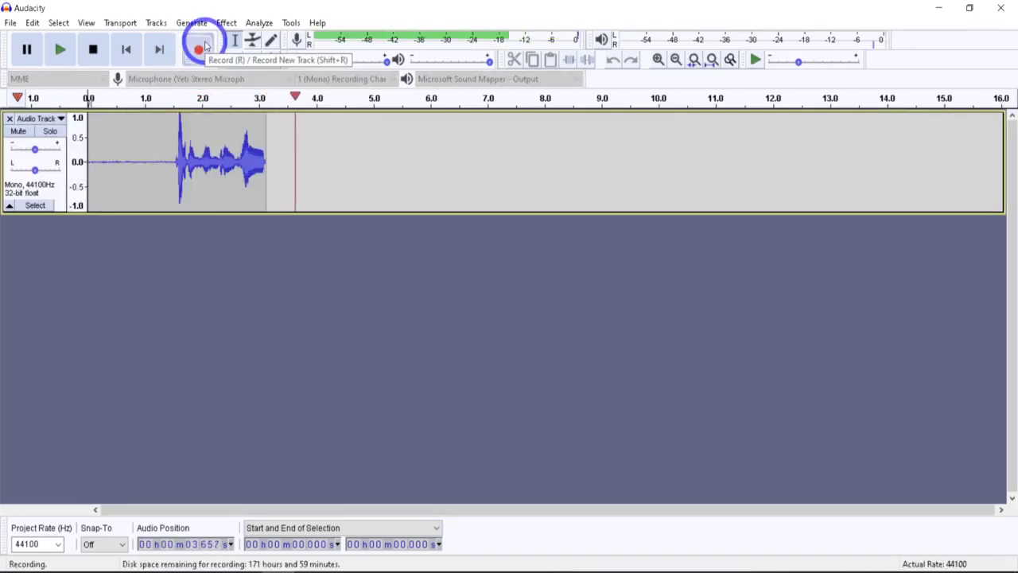
click(92, 49)
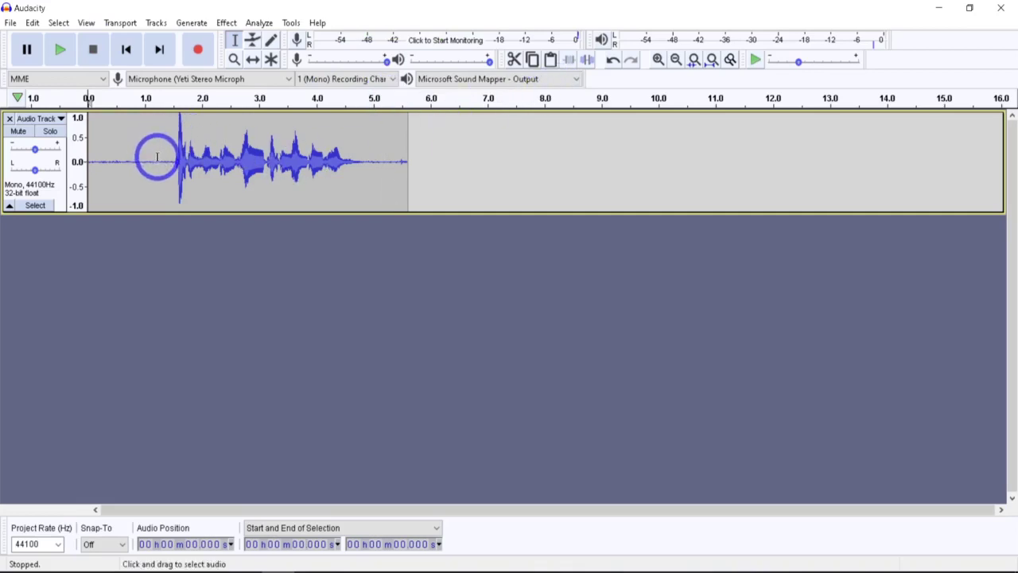
- Capture a noise profile for Noise Reduction from about the first 1.3 seconds of silence in the recording
drag(162, 160, 51, 159)
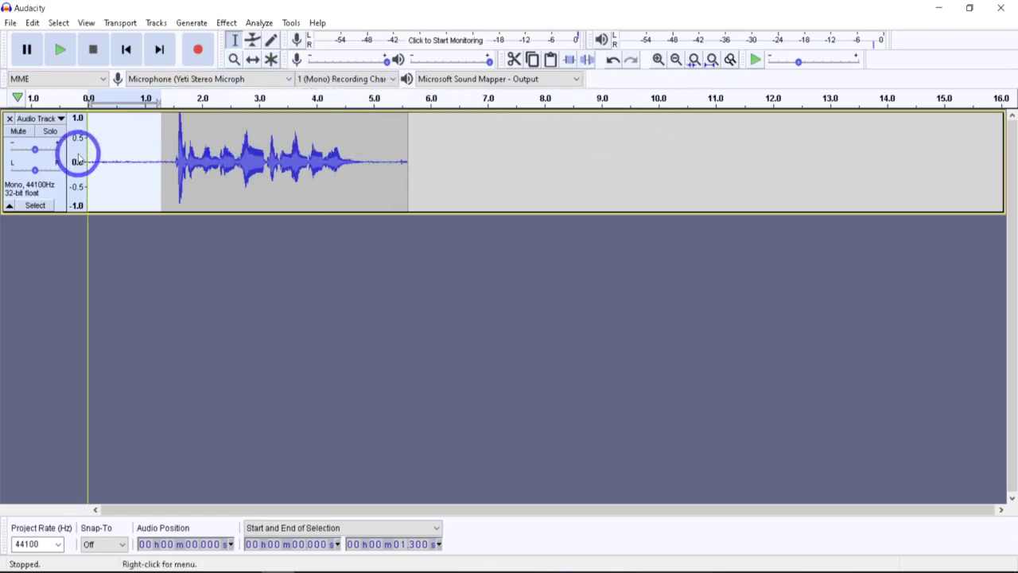
click(227, 22)
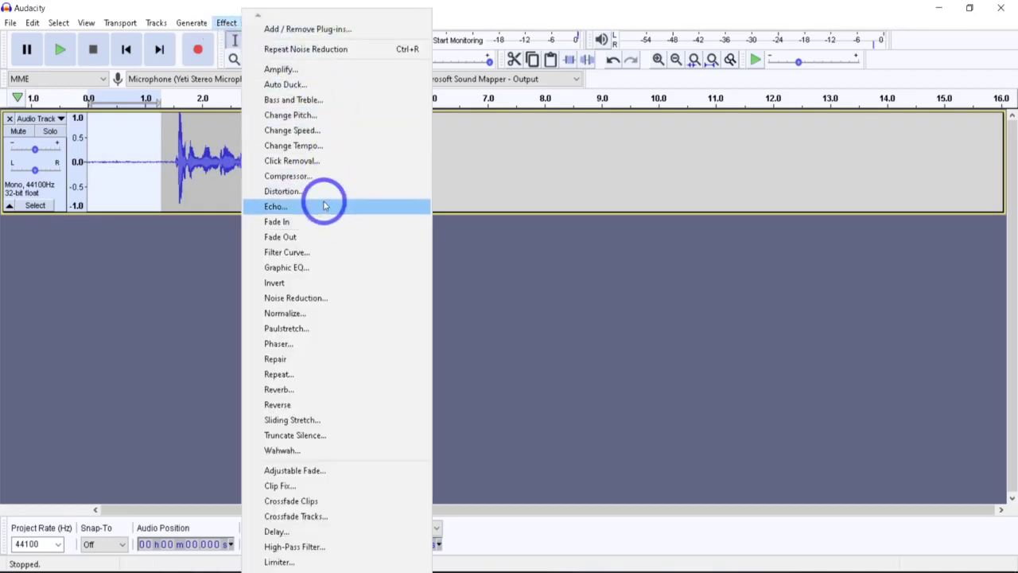
click(298, 301)
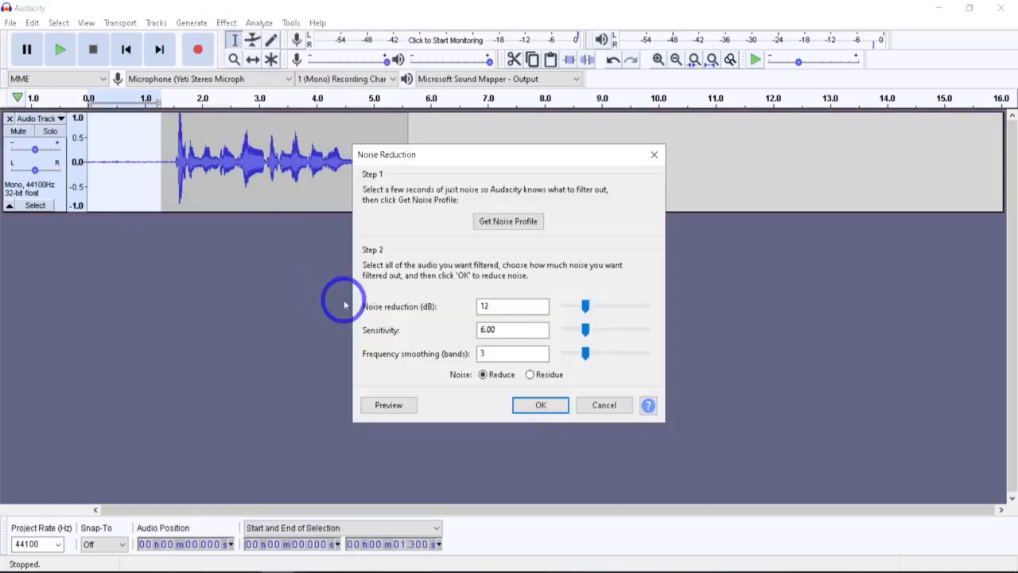
click(497, 222)
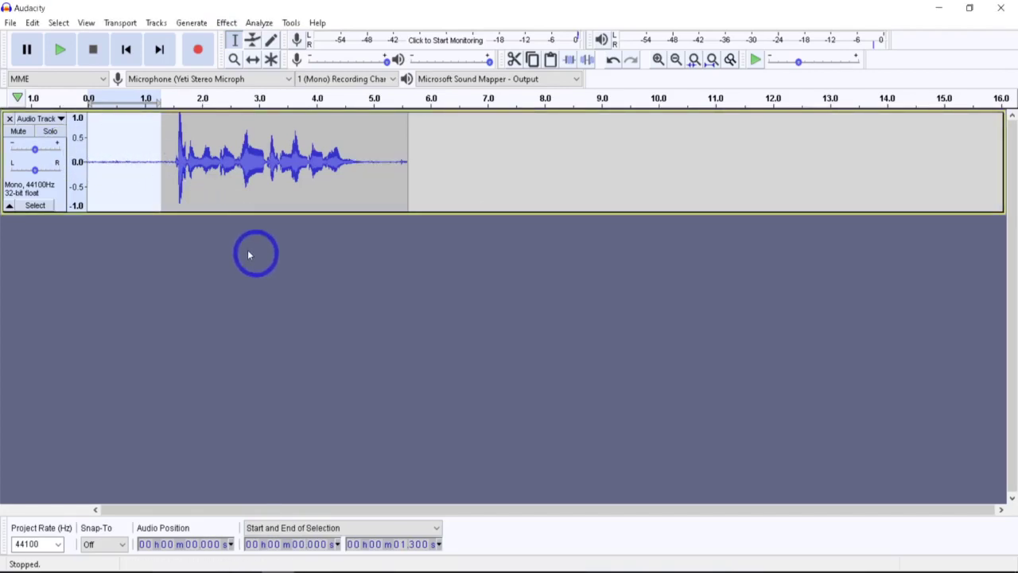
- Apply Noise Reduction to the whole track with 12 dB reduction, sensitivity 6.00 and 3 frequency smoothing bands
drag(34, 170, 42, 167)
click(45, 158)
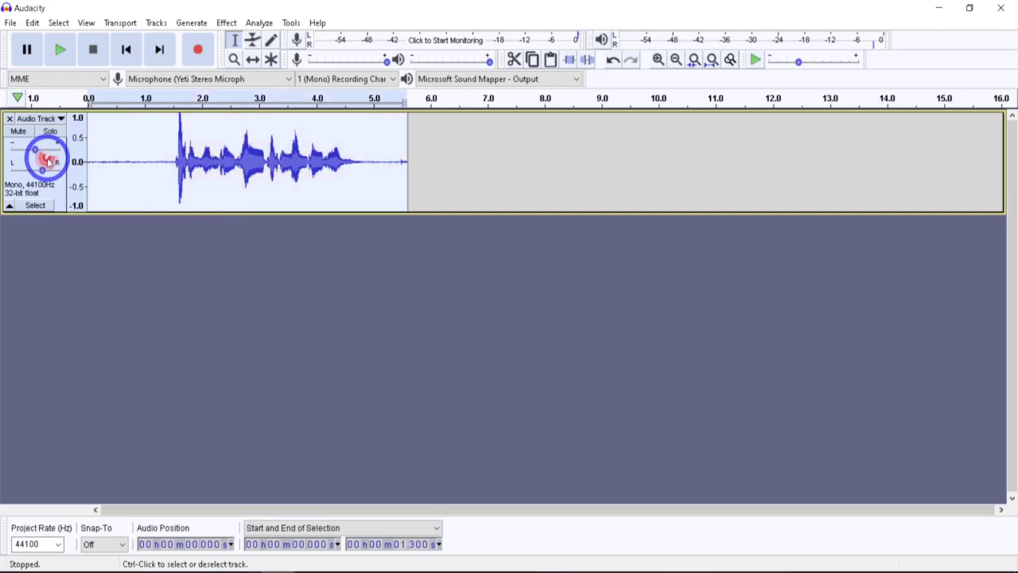
click(226, 24)
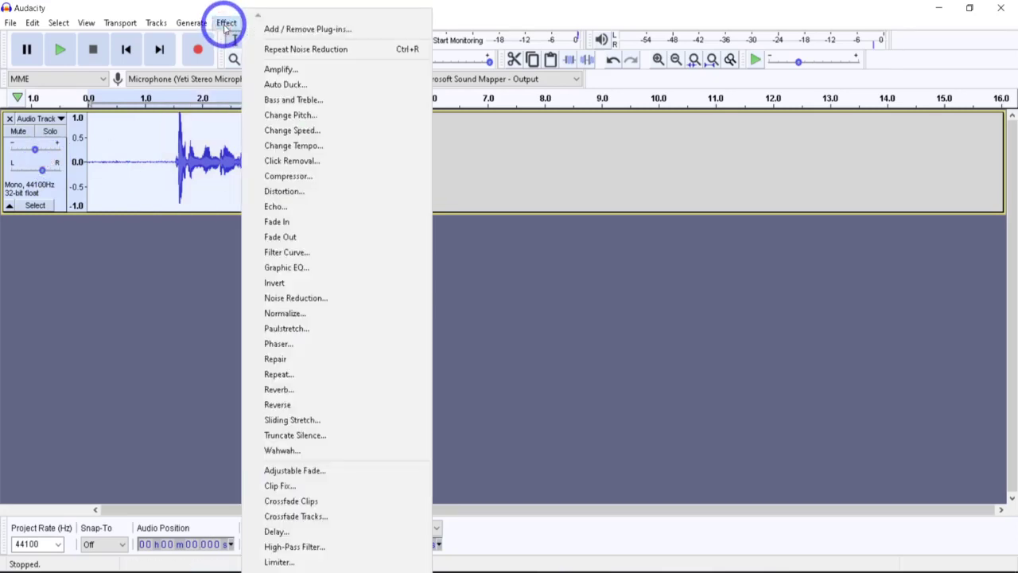
click(312, 306)
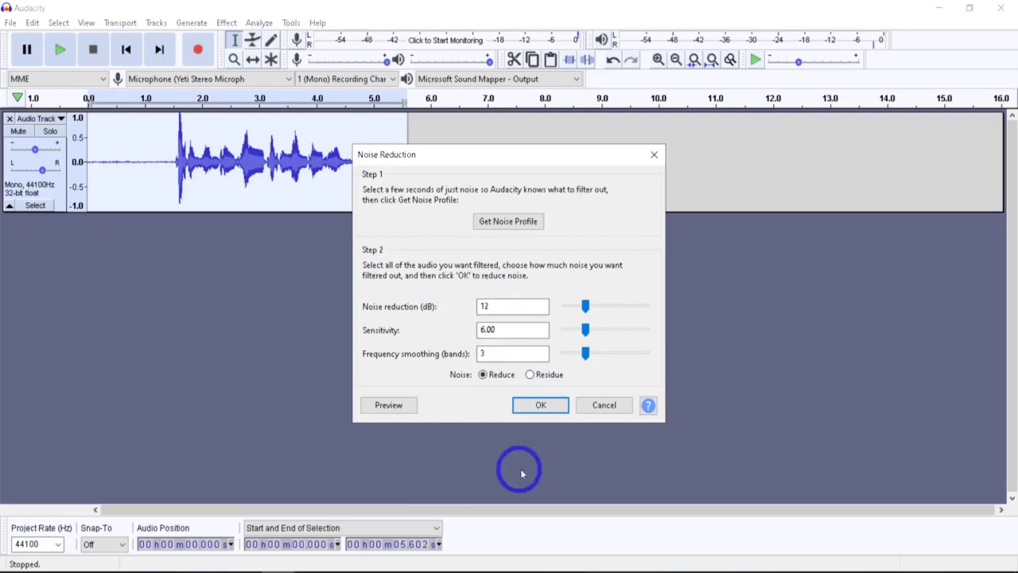
click(541, 408)
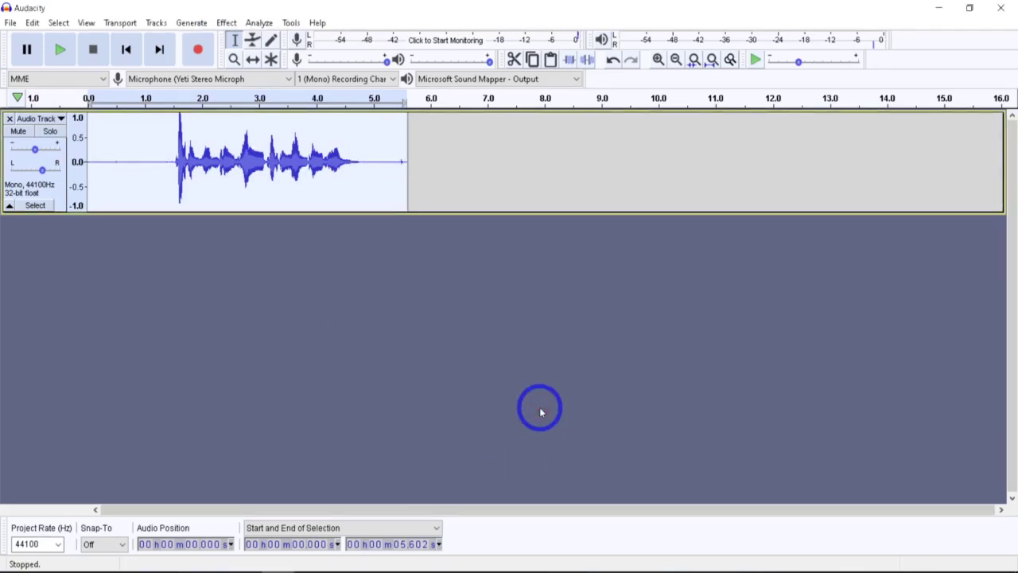
- Delete about 1.4 seconds of silence at the start of the recording and the silent tail after about 3.7 seconds
click(167, 163)
drag(167, 162, 80, 163)
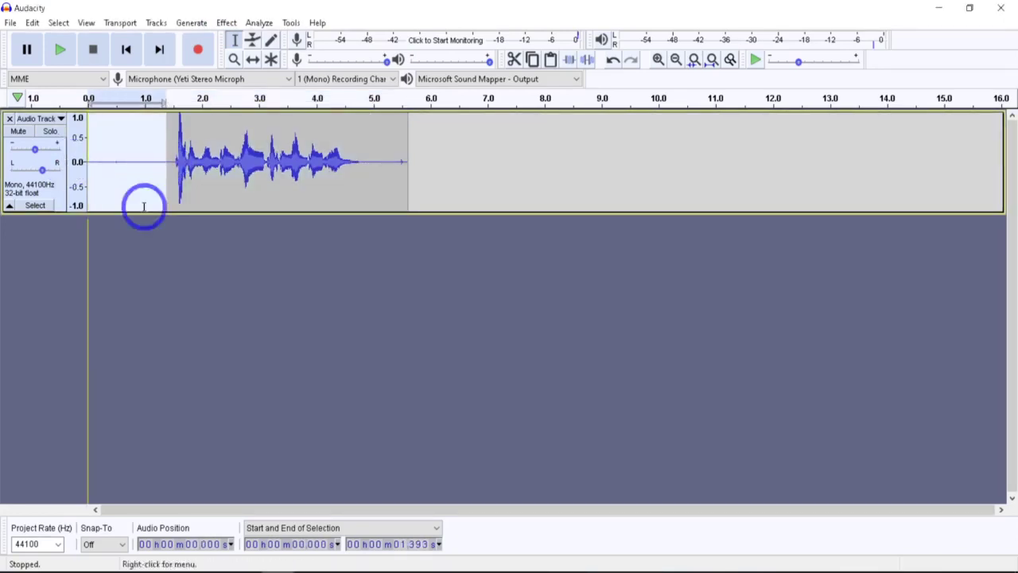
click(163, 153)
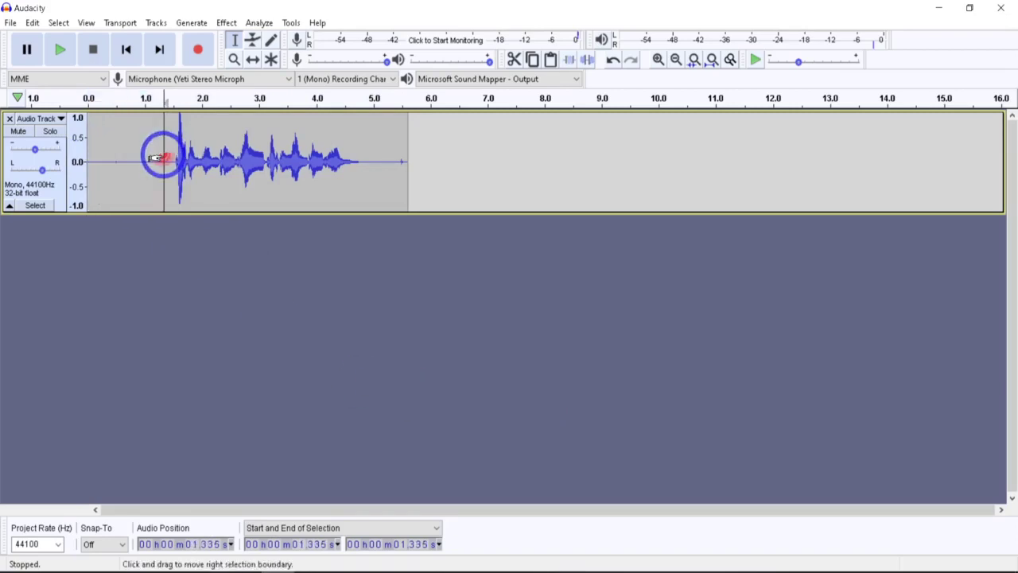
drag(164, 154, 74, 163)
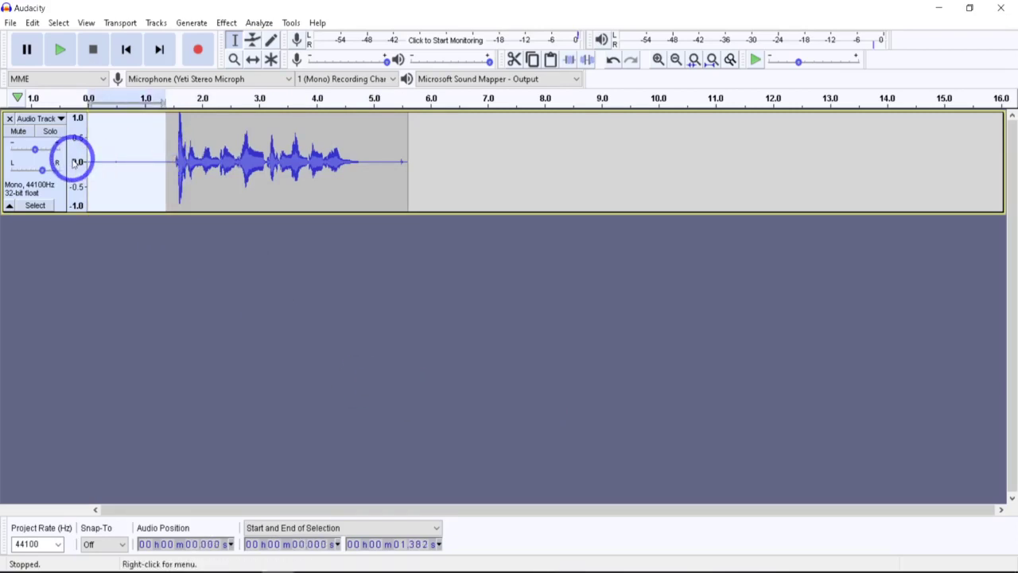
key(Delete)
drag(299, 158, 339, 158)
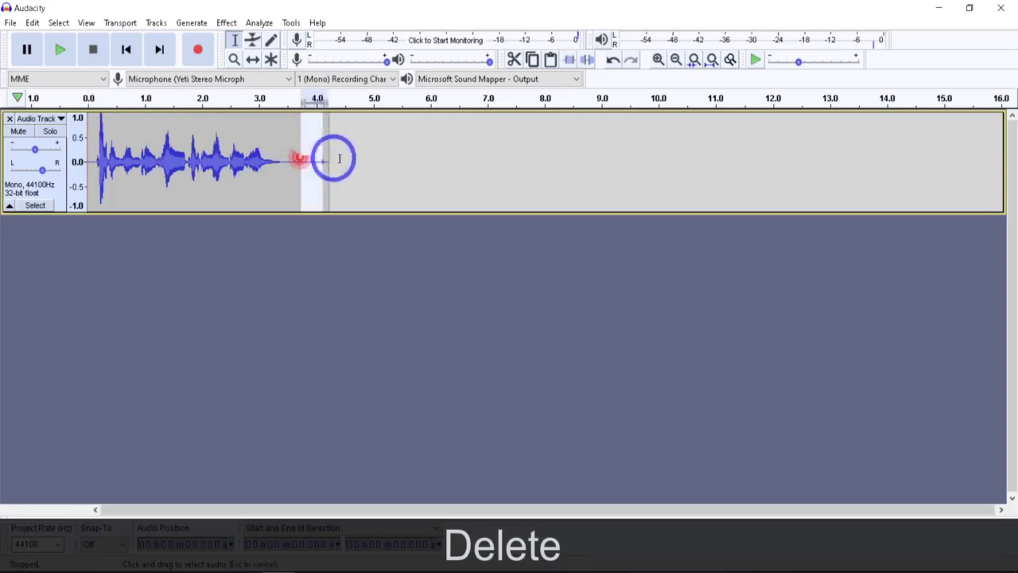
key(Delete)
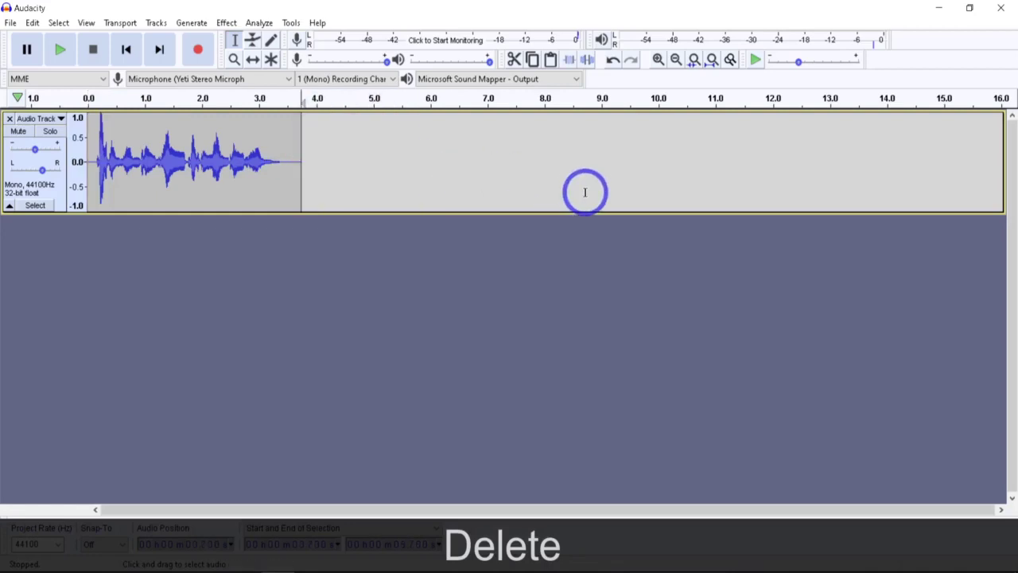
- Play the trimmed recording from near its beginning to its end, then stop playback
click(90, 118)
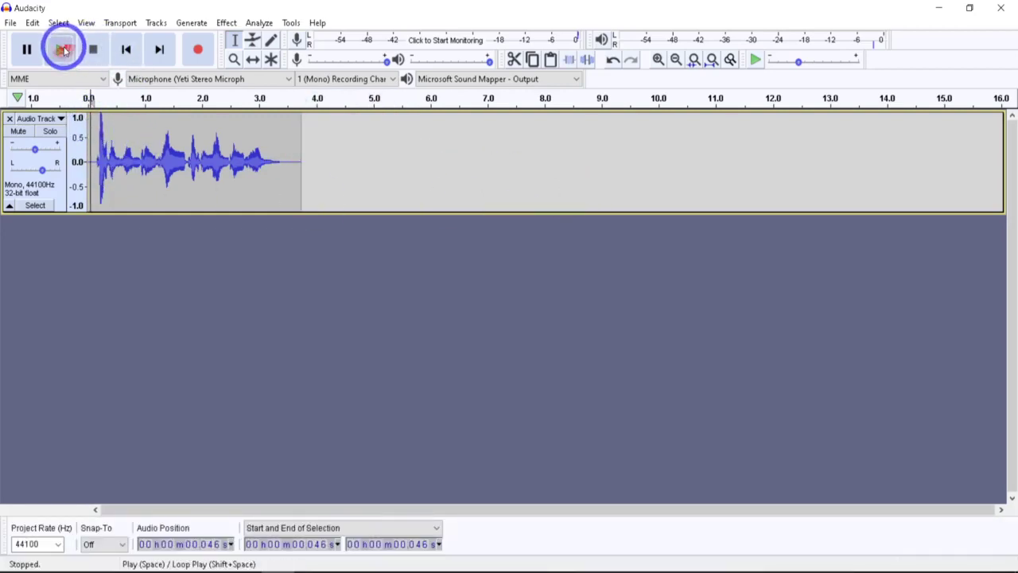
click(63, 49)
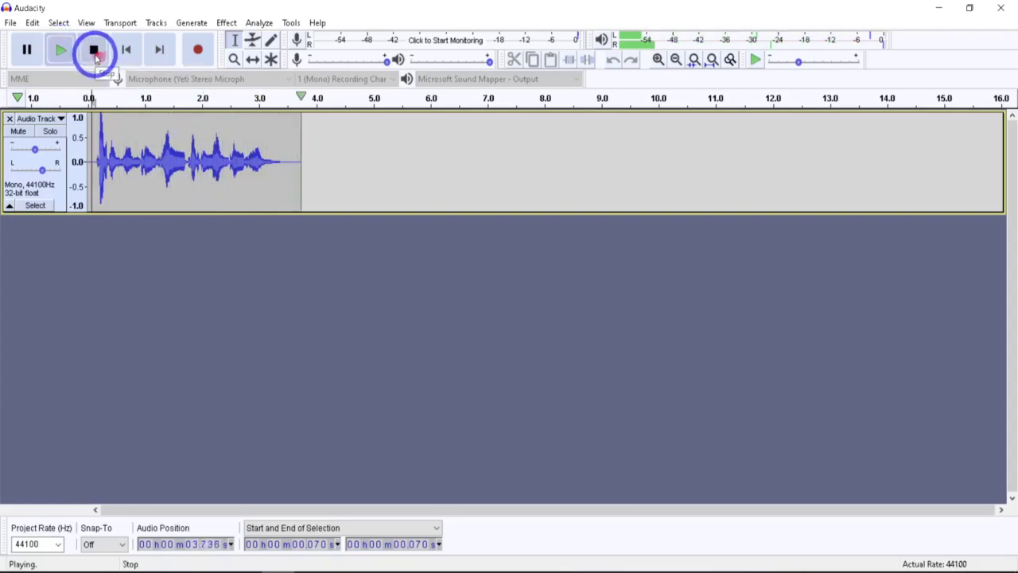
click(93, 50)
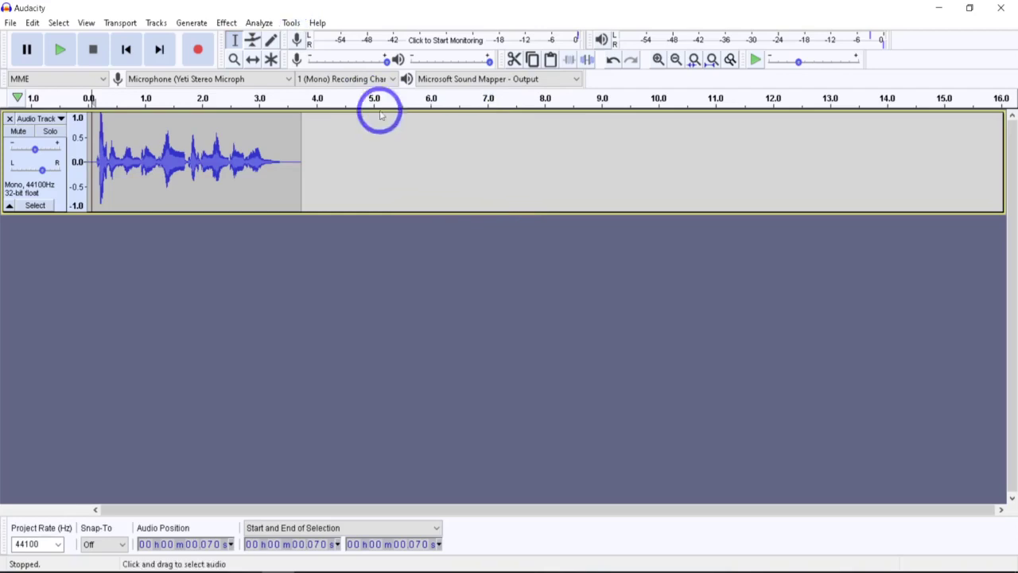
- Select the whole trimmed track and open the Filter Curve effect for it
click(42, 159)
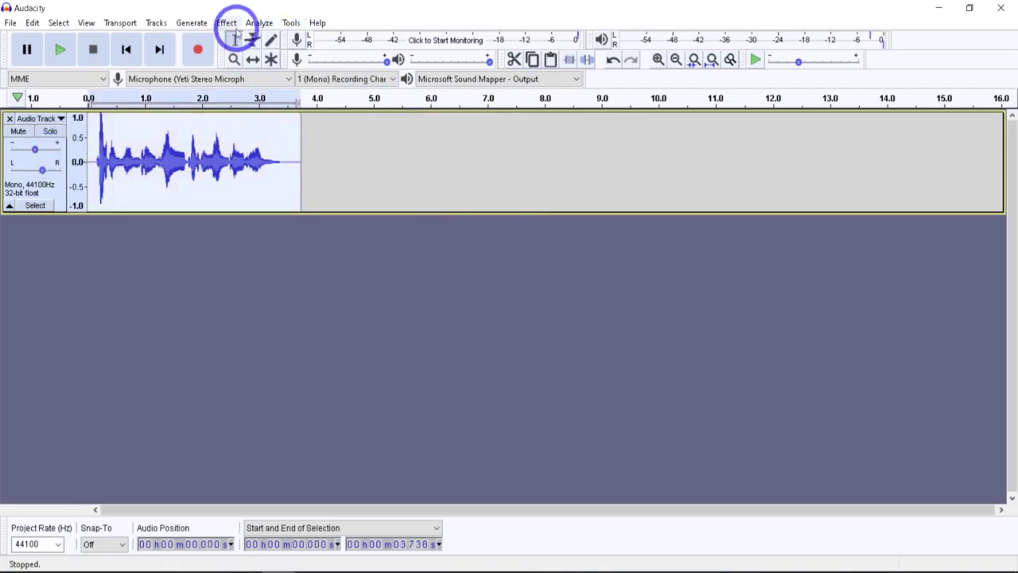
click(228, 23)
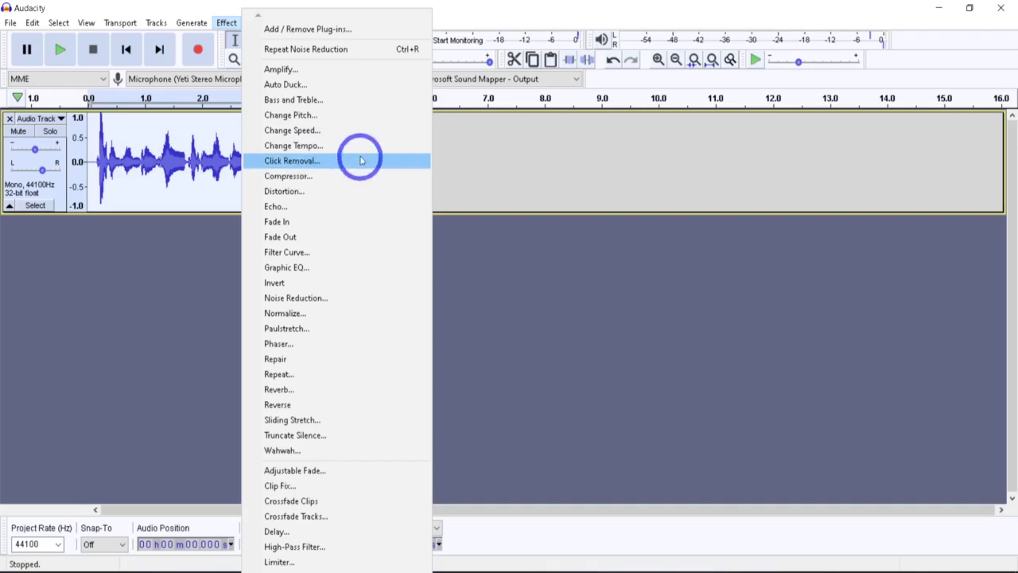
click(296, 253)
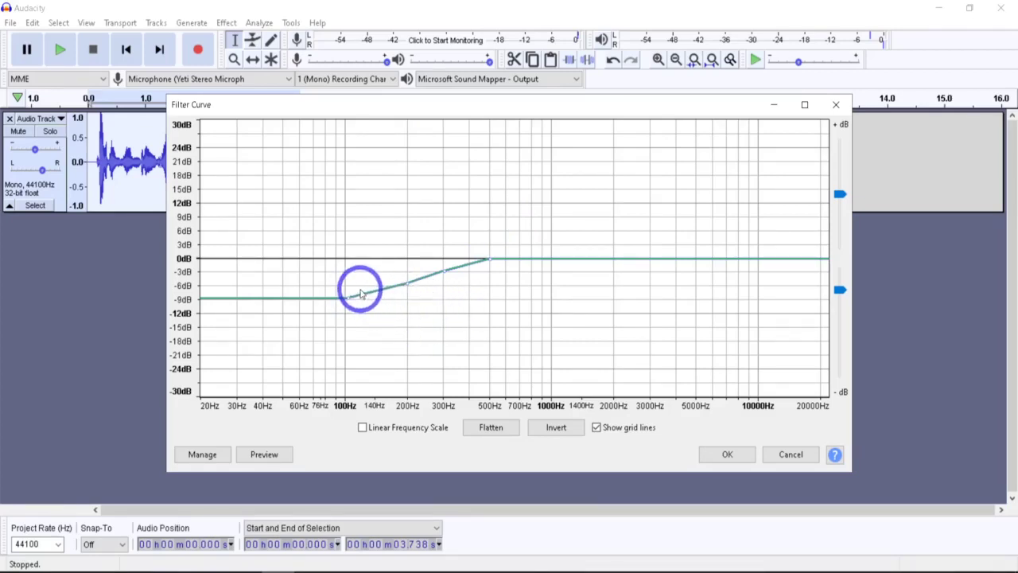
drag(360, 294, 407, 283)
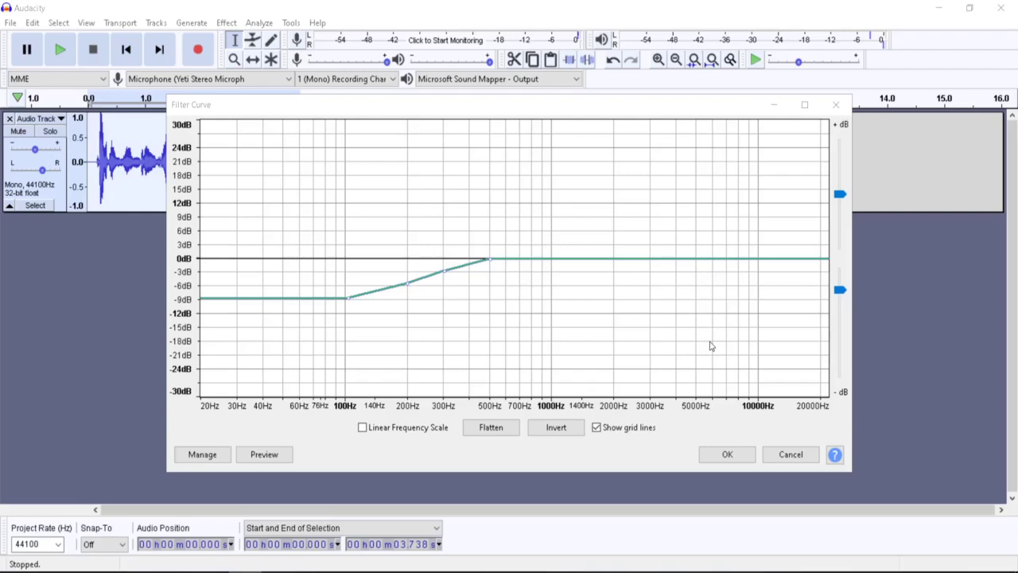
click(567, 277)
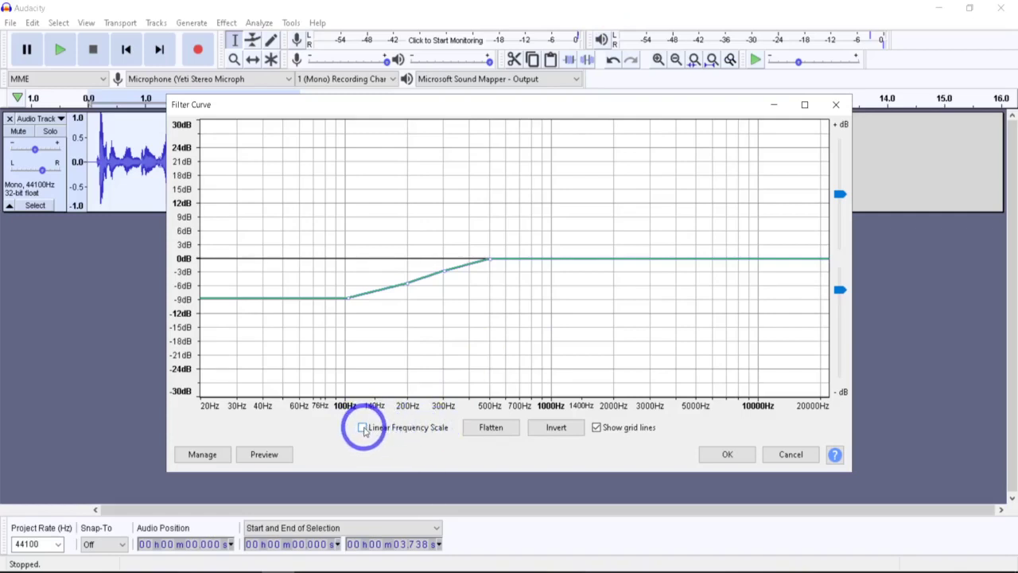
- Switch the Filter Curve graph to a linear frequency scale and back to the logarithmic one
click(363, 427)
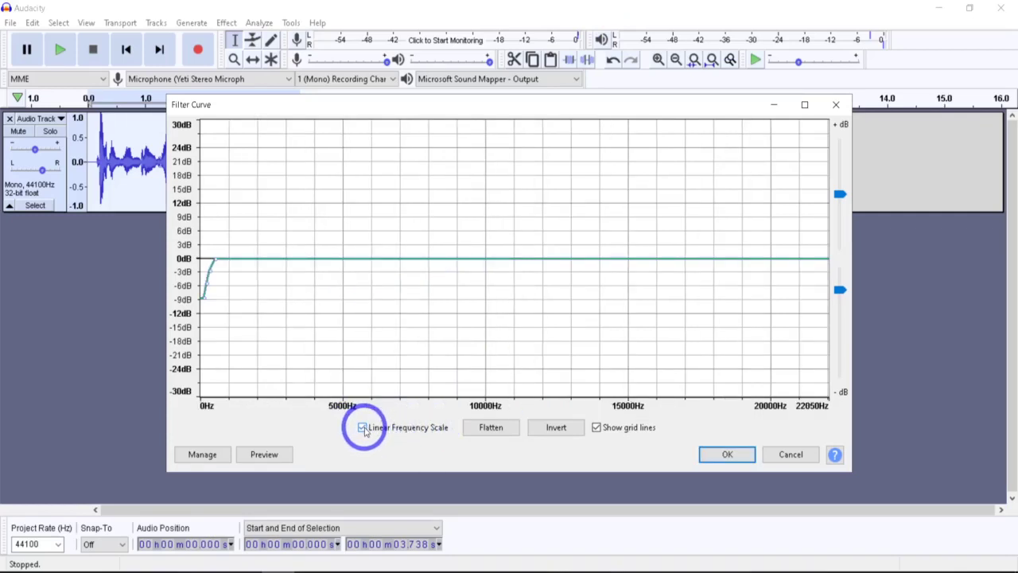
click(363, 428)
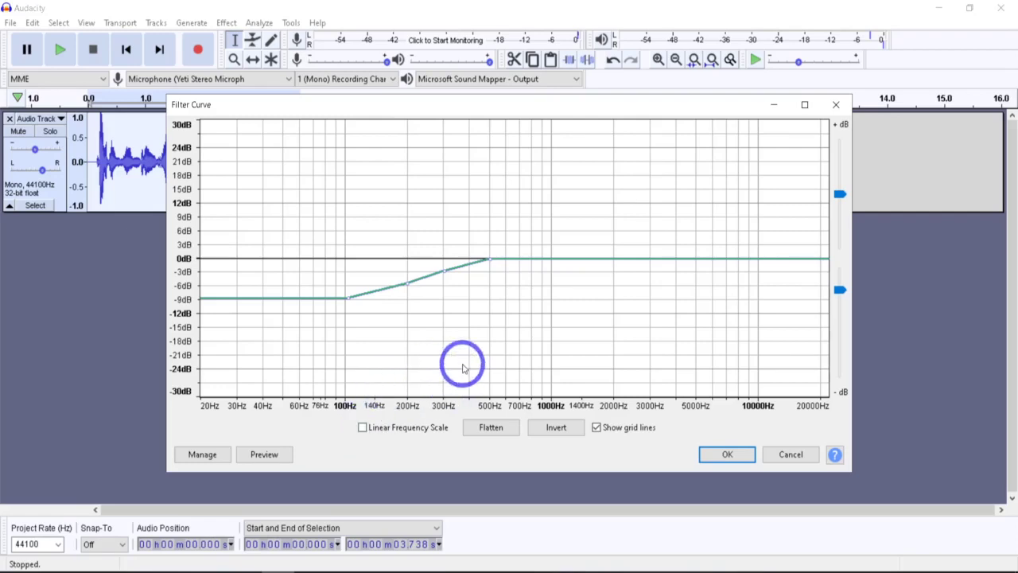
key(ctrl+space)
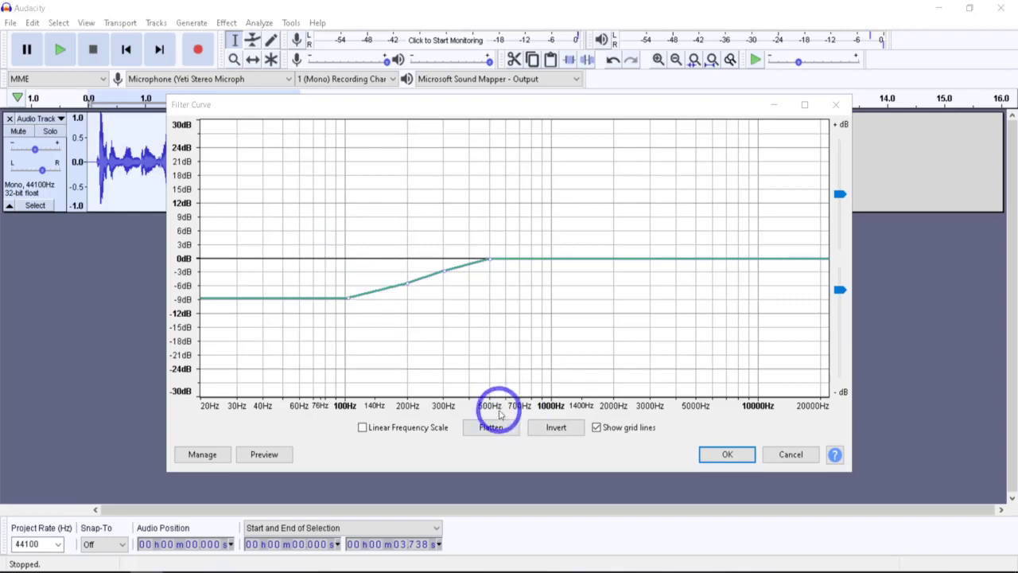
- Flatten the filter curve, anchor it at about 0 dB near 100 Hz, and raise the range below about 50 Hz to about 6 dB
click(491, 427)
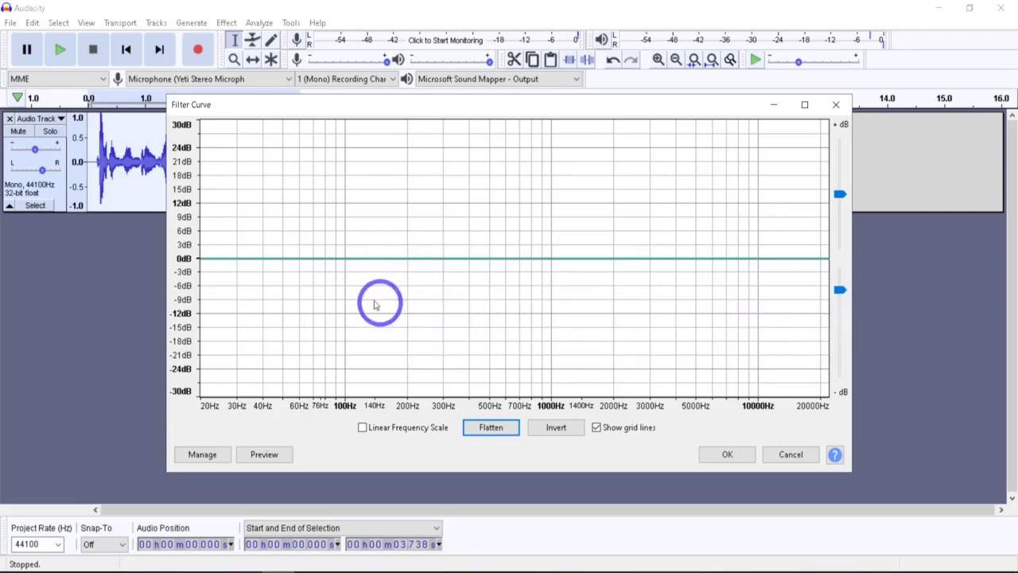
click(347, 260)
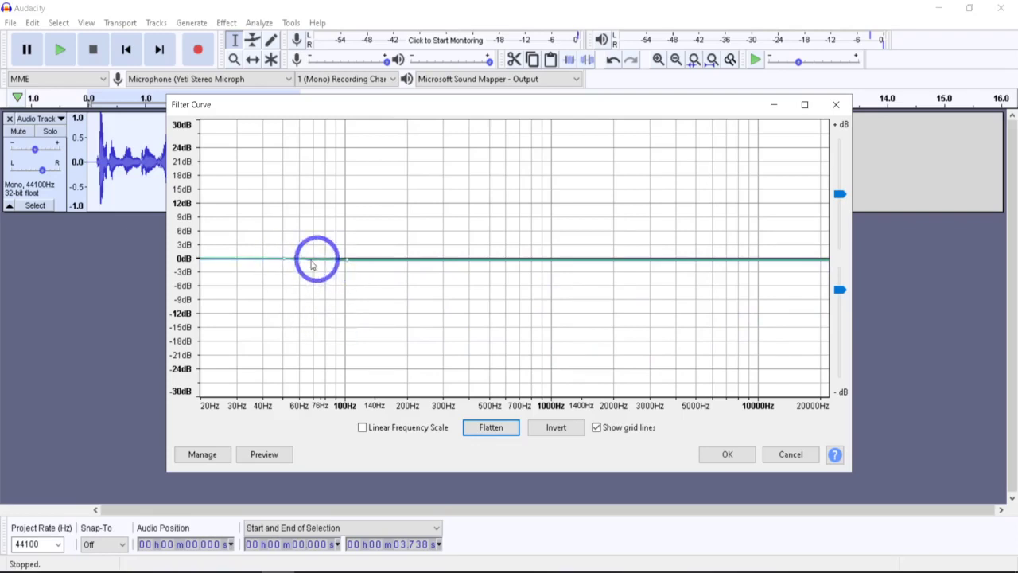
drag(285, 259, 284, 231)
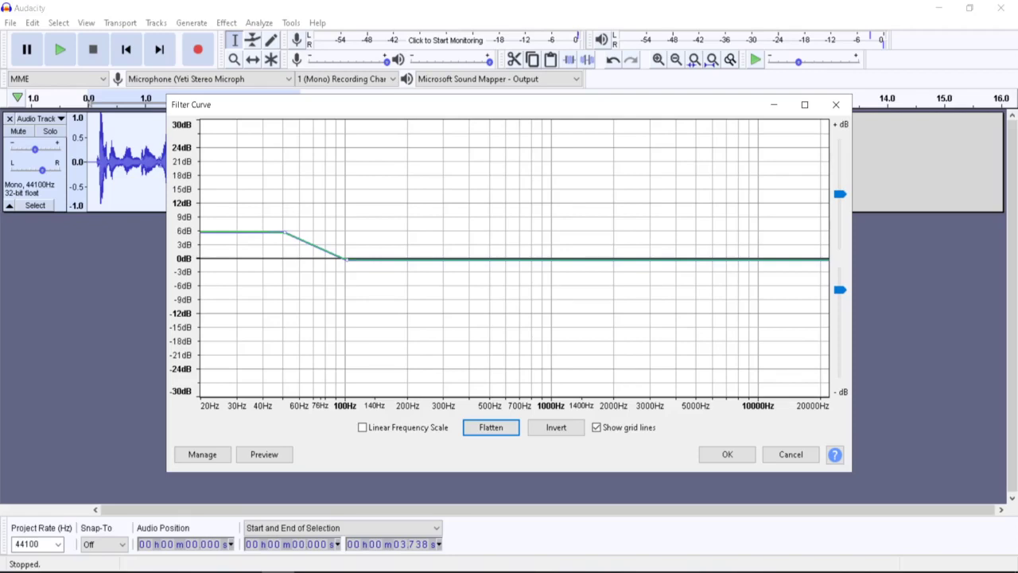
- Invert the filter curve, and hide and restore the graph's grid lines
click(554, 428)
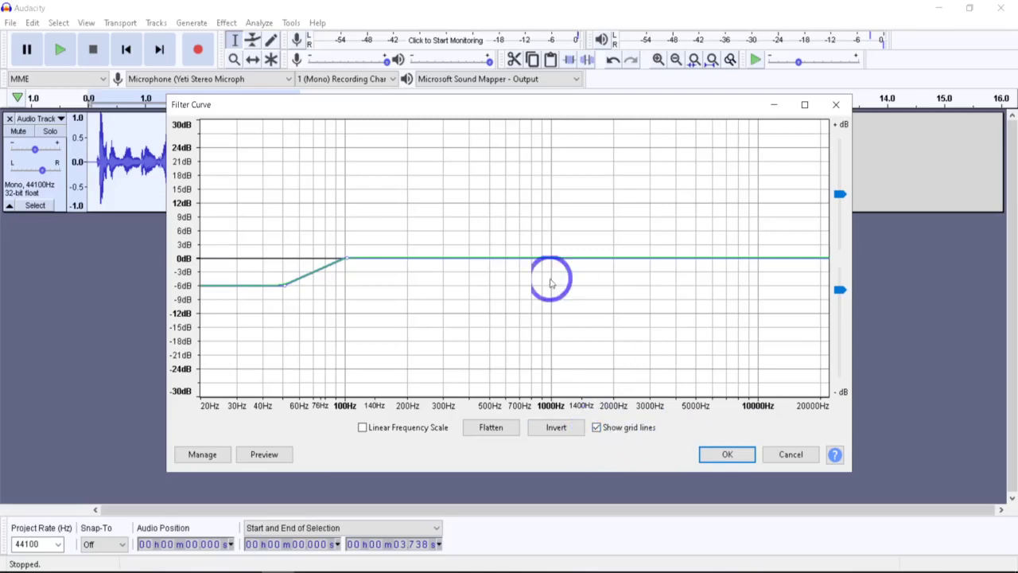
click(597, 429)
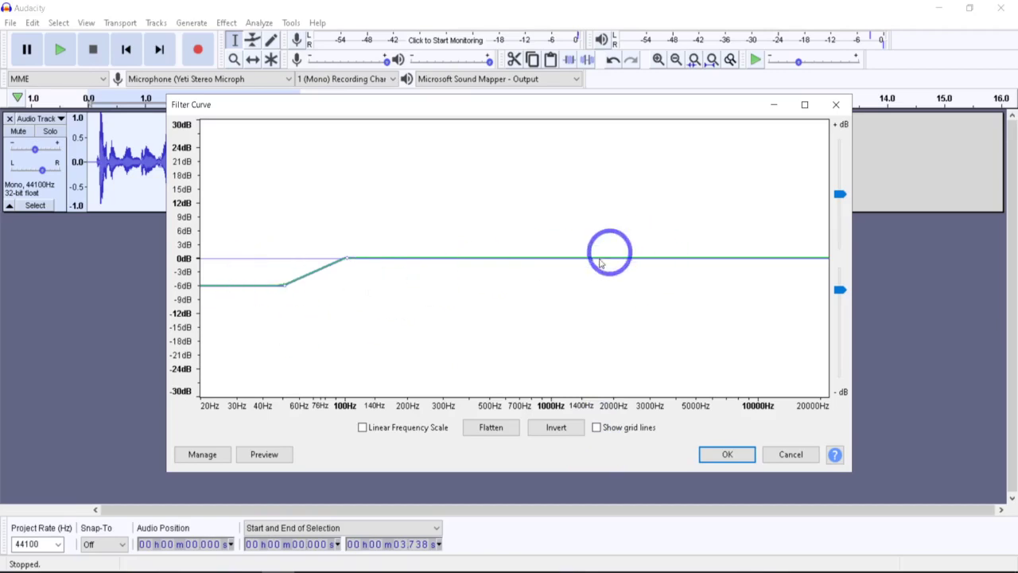
click(595, 428)
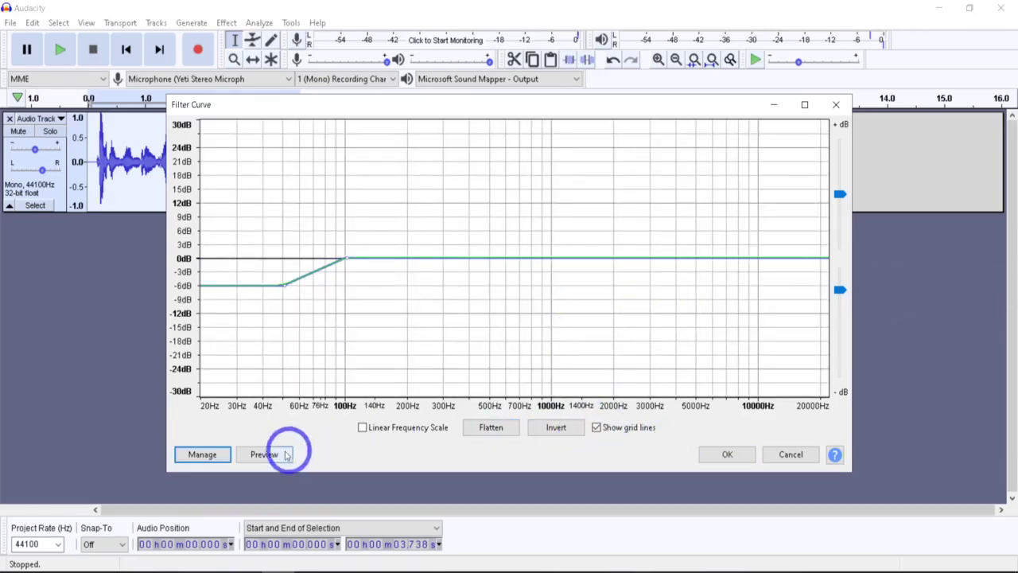
- Load the 100Hz Rumble factory preset, followed by the AM Radio preset
click(203, 455)
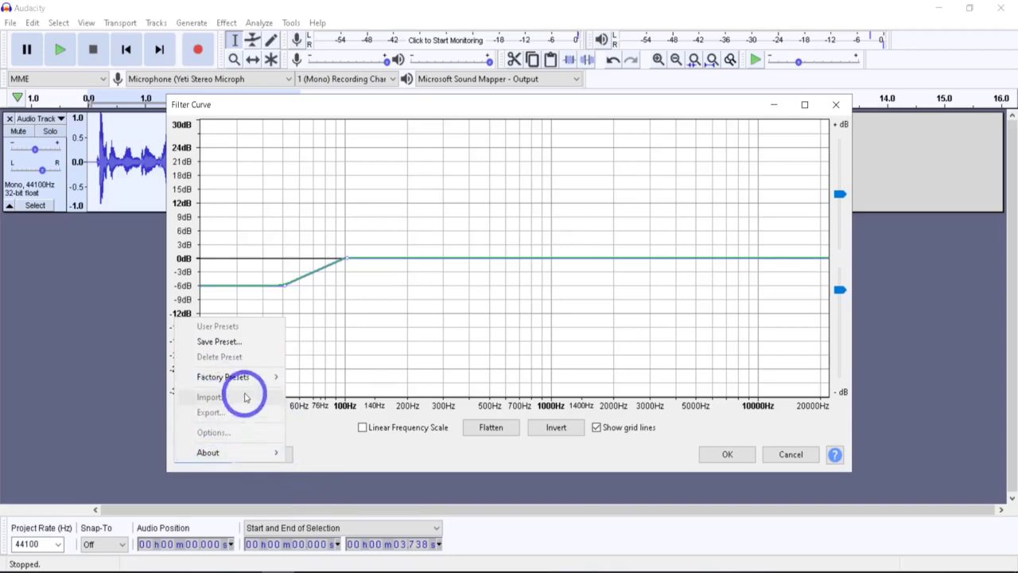
mouse_move(232, 380)
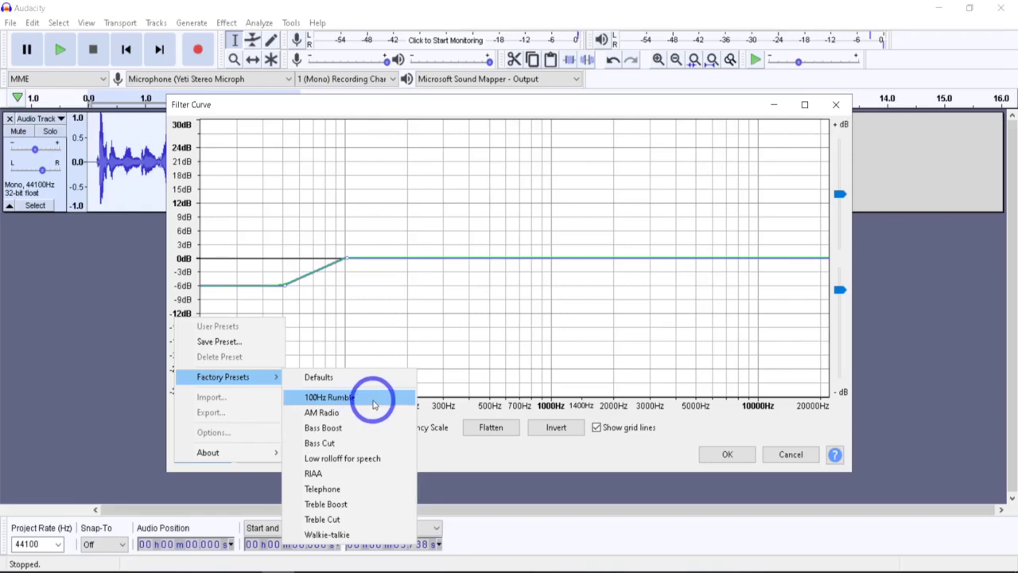
click(373, 404)
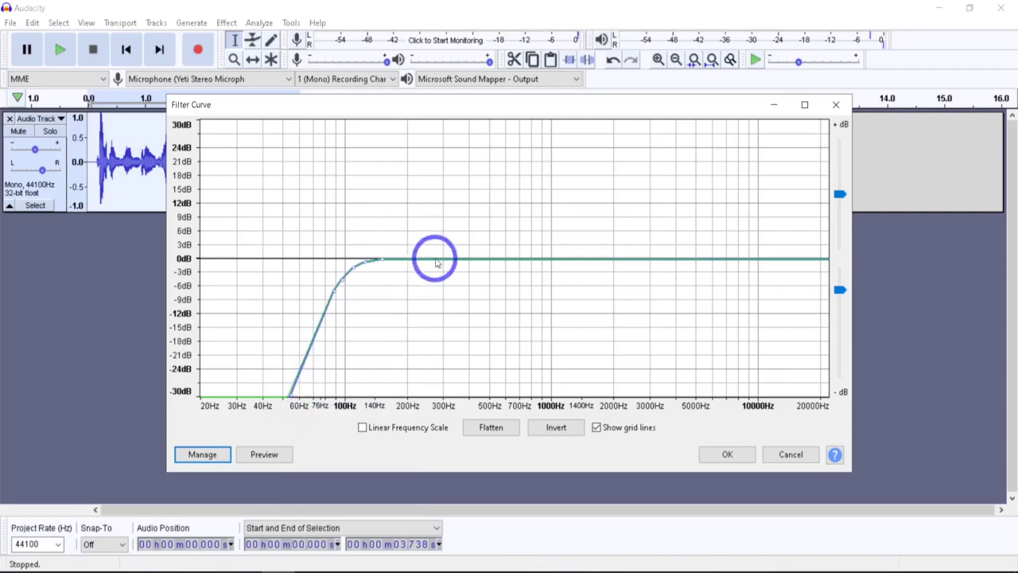
click(209, 457)
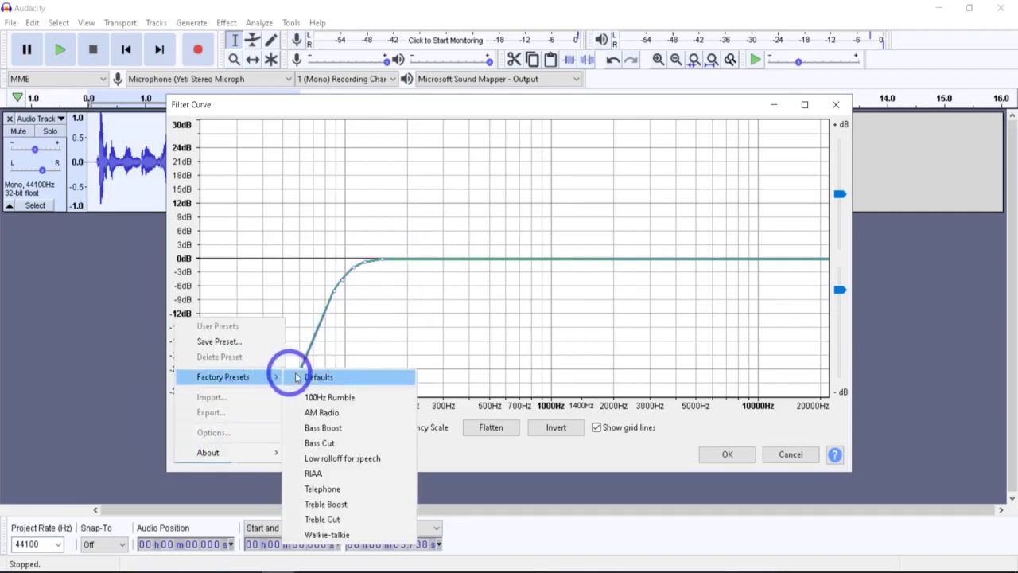
click(368, 420)
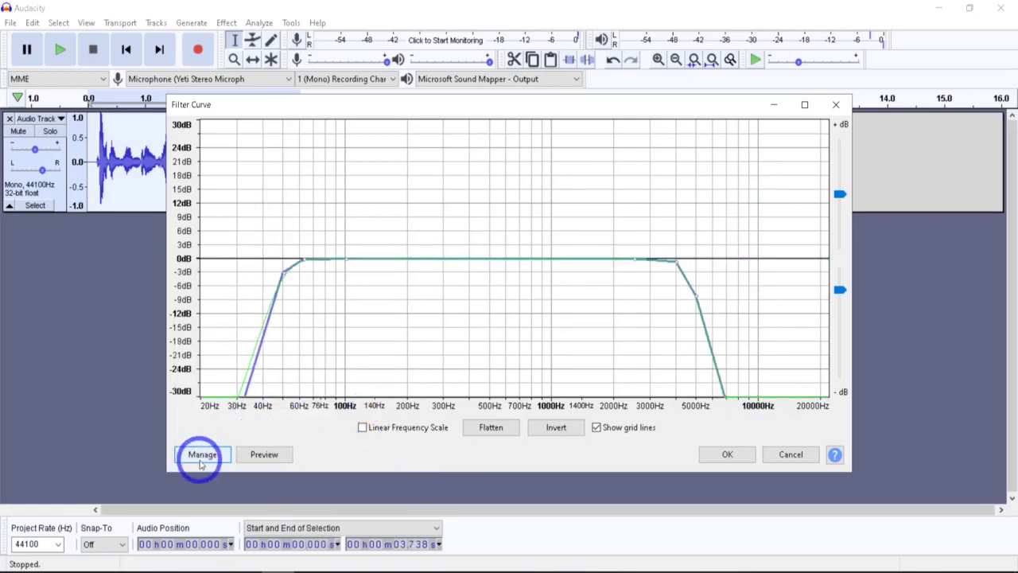
- Load the Bass Boost factory preset and raise its 100 Hz point to about 17 dB
click(201, 458)
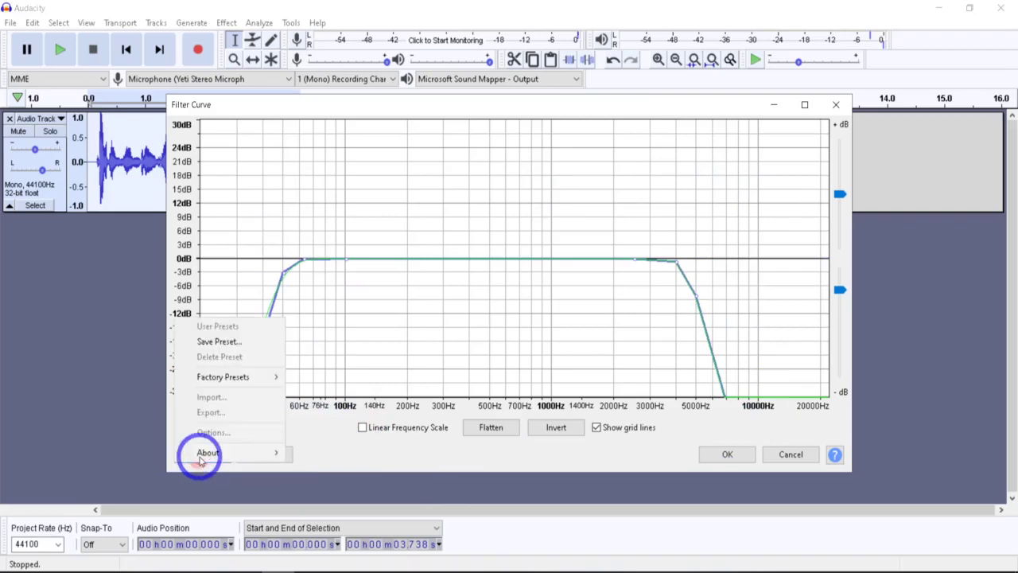
mouse_move(241, 376)
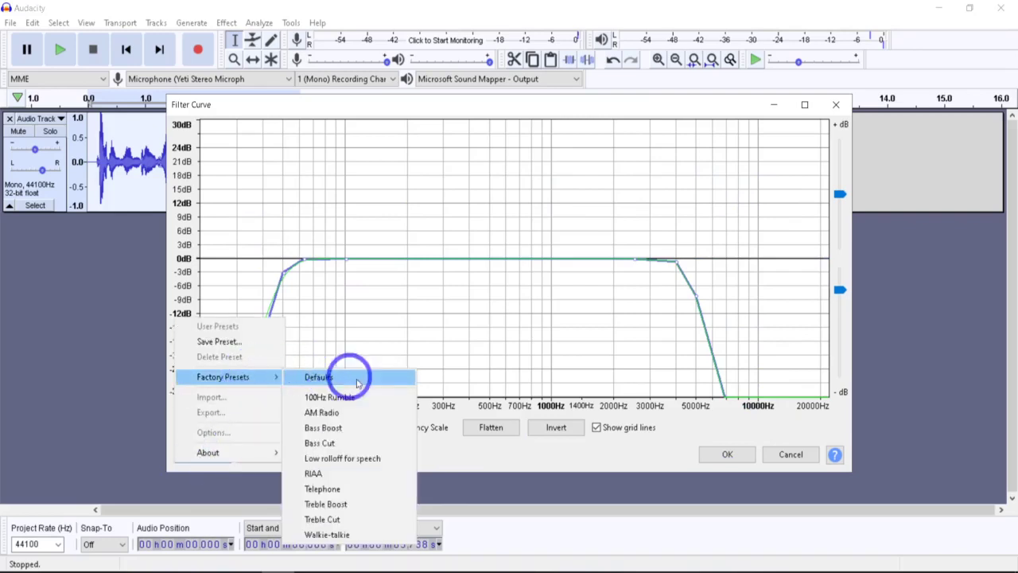
click(356, 429)
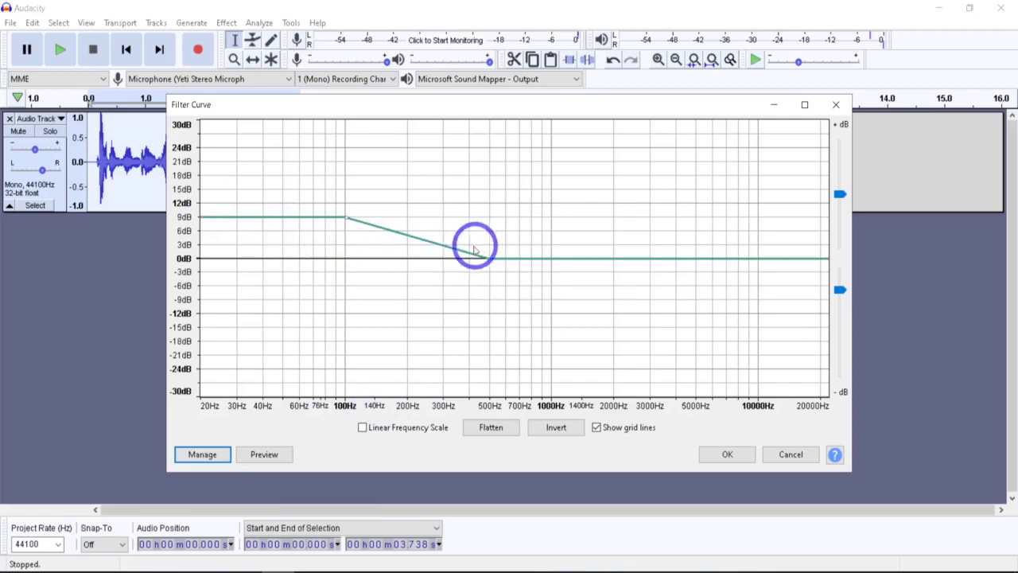
drag(347, 222, 347, 178)
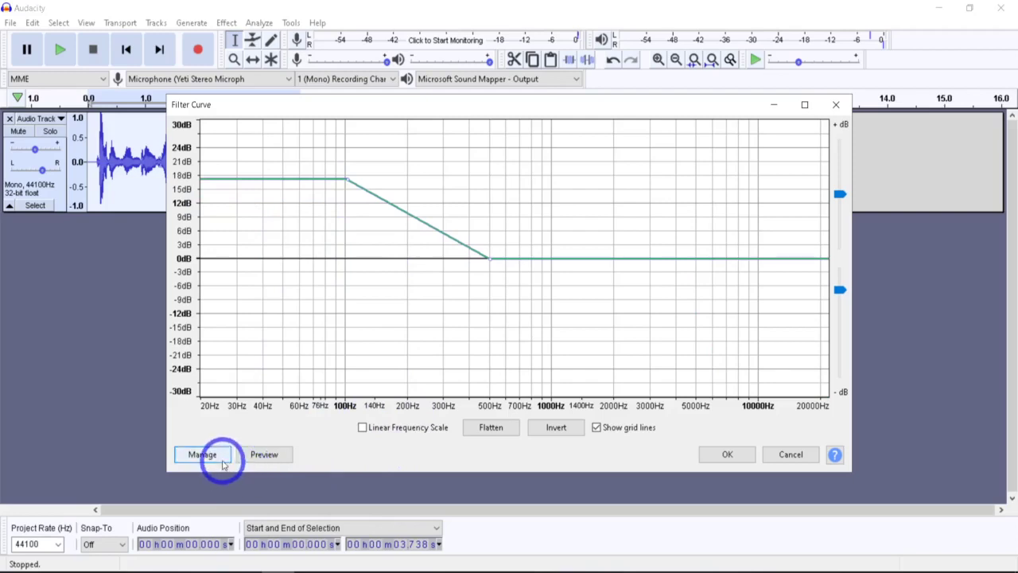
- Replace the curve with the Bass Cut factory preset, followed by the RIAA preset
click(216, 454)
mouse_move(261, 378)
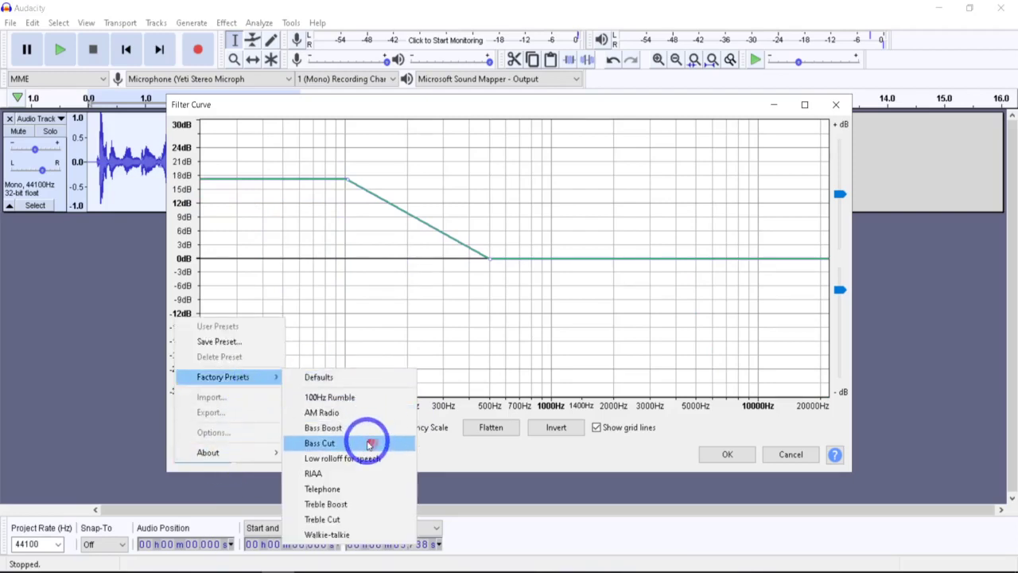
click(370, 444)
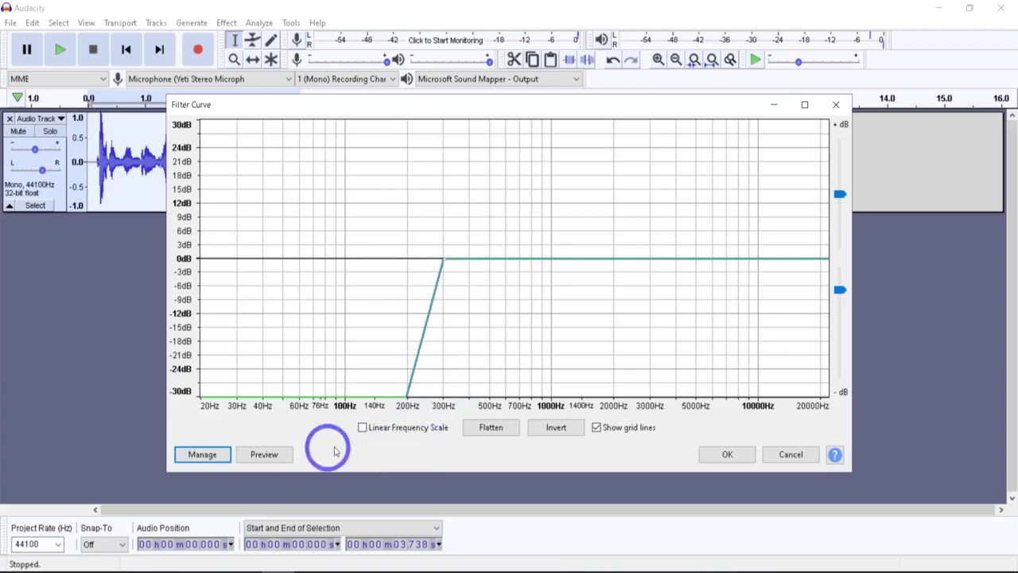
click(202, 453)
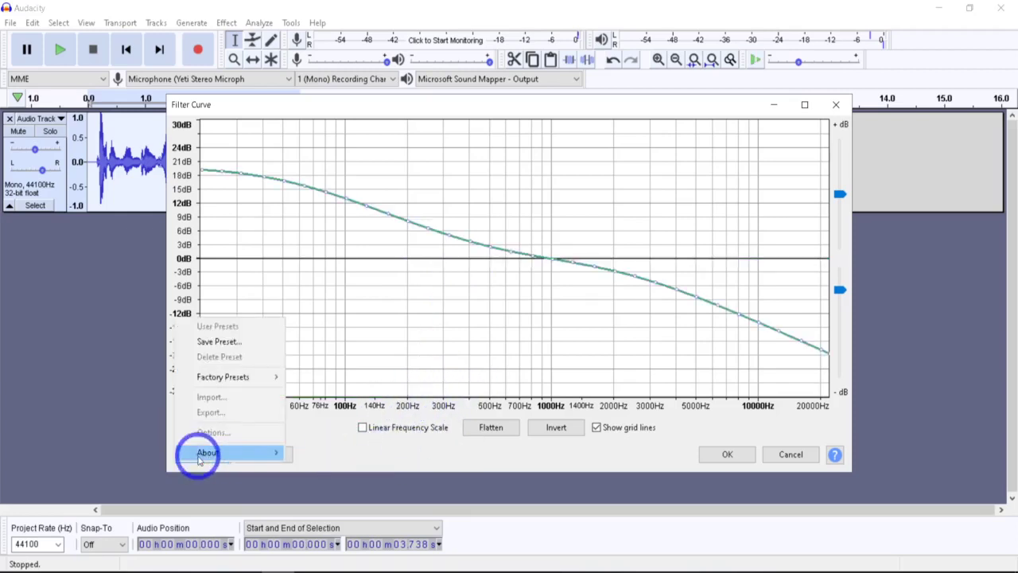
- Add a control point near 140 Hz to the RIAA curve and bring it back in line at about 10 dB
mouse_move(242, 377)
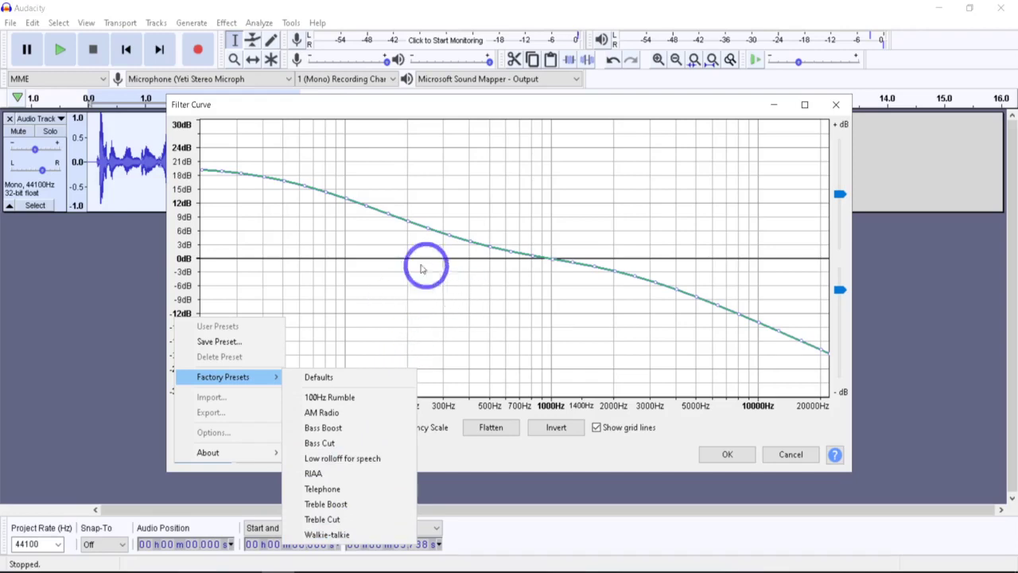
click(374, 266)
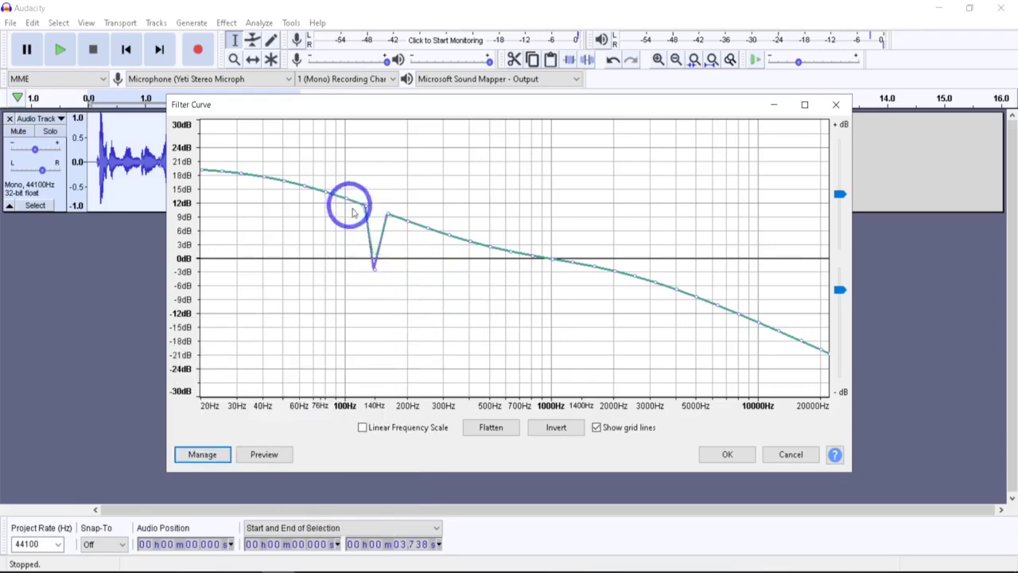
drag(375, 272, 377, 213)
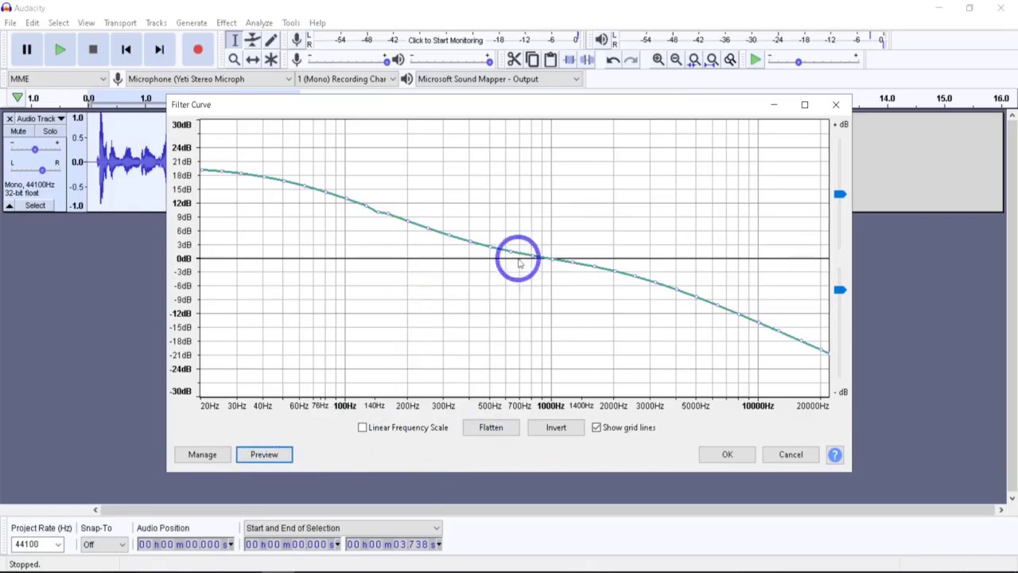
- Load the Bass Boost factory preset for the filter curve and preview its effect on the voice
click(195, 455)
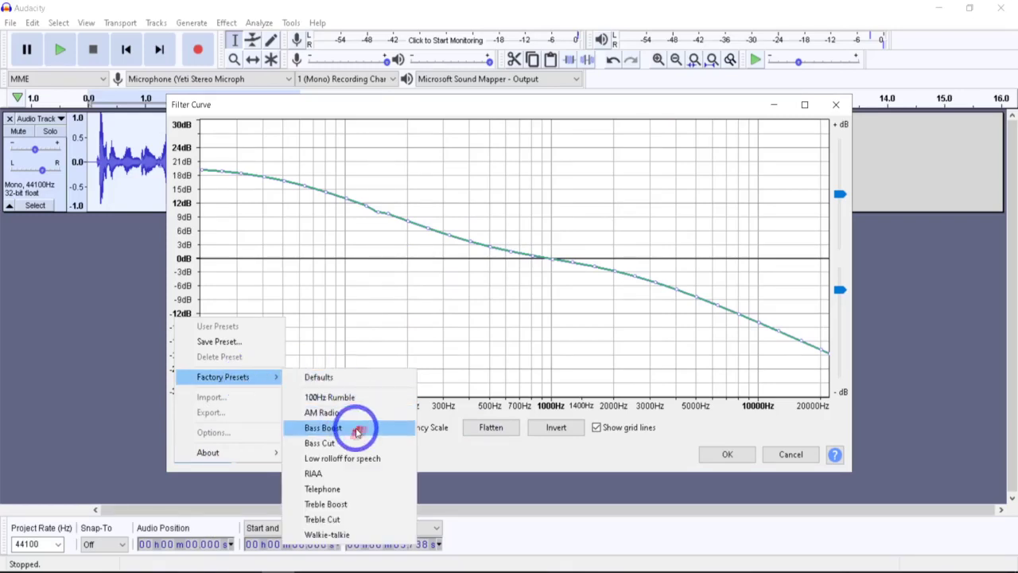
click(356, 428)
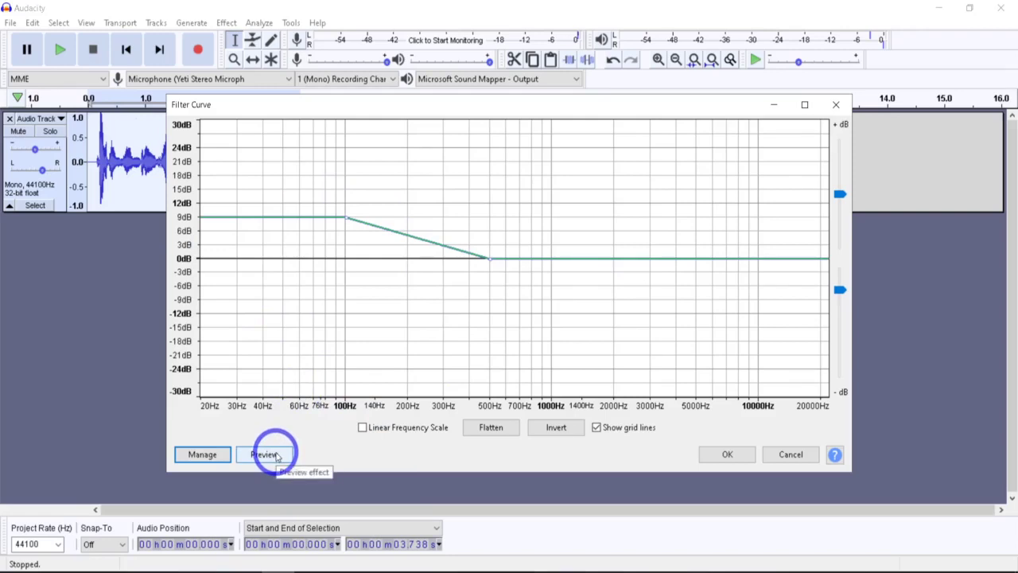
click(265, 454)
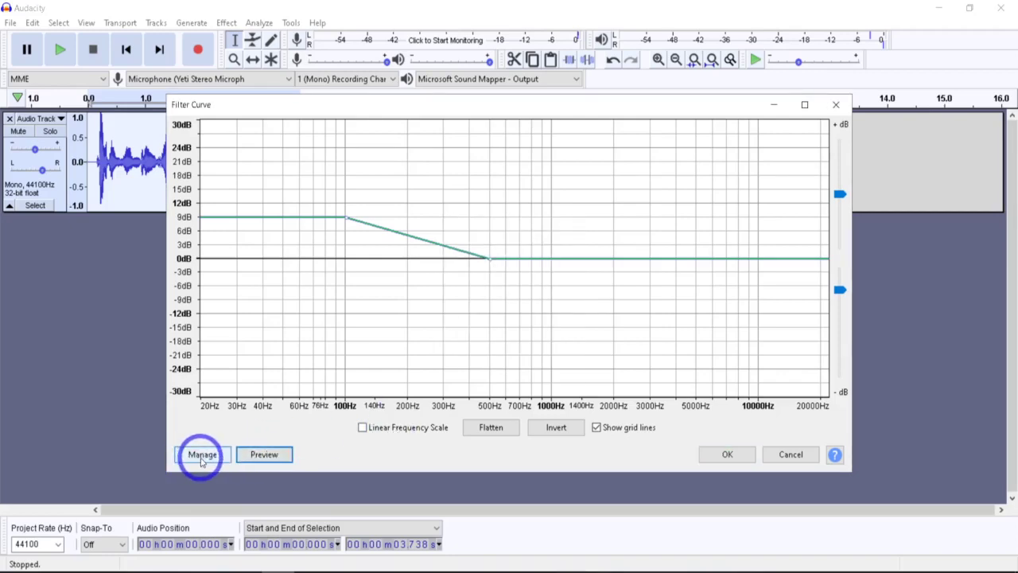
- Raise the Bass Boost curve's 100 Hz point to about 18 dB and preview the stronger bass
click(202, 456)
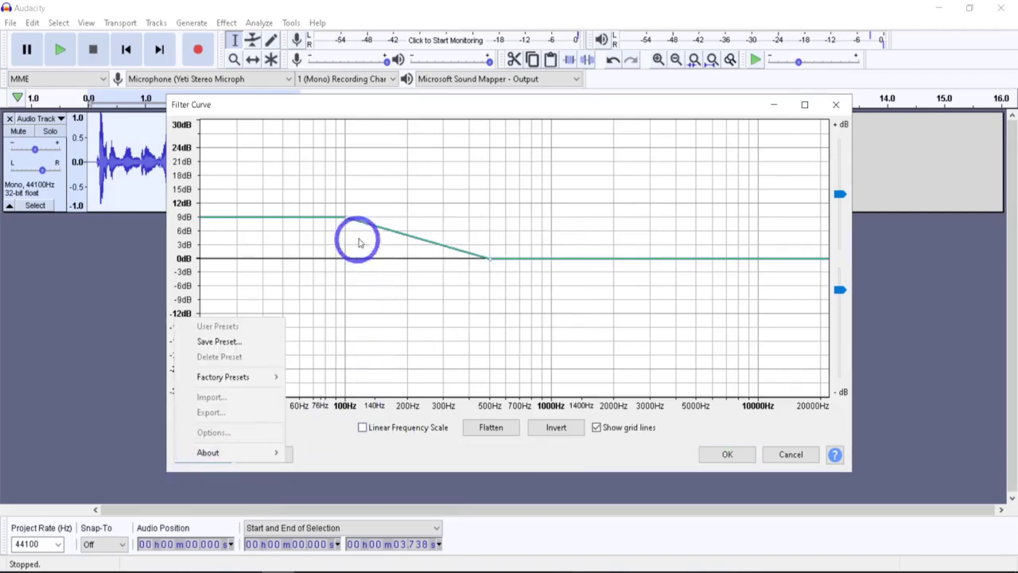
click(347, 221)
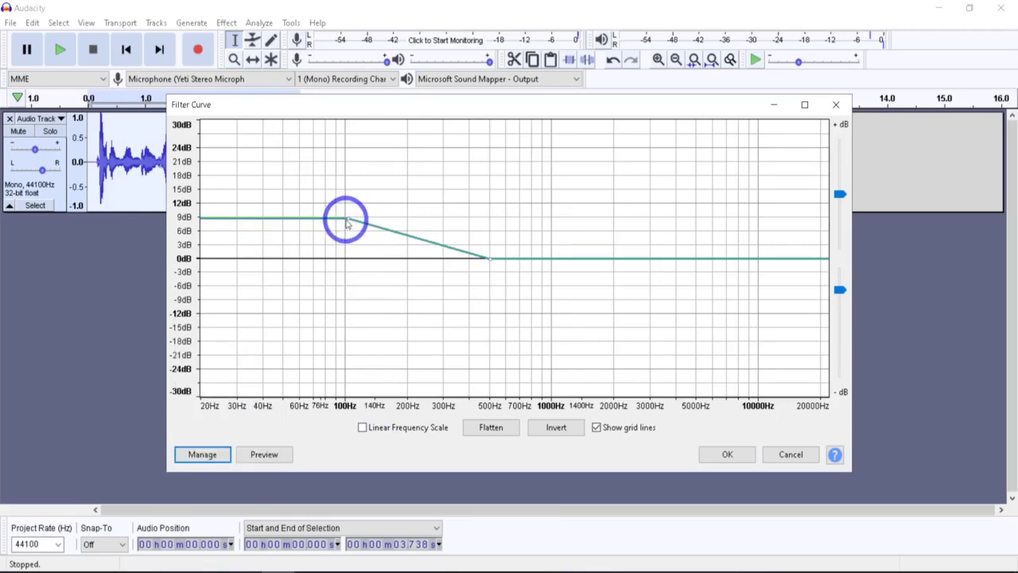
drag(347, 220, 346, 179)
click(258, 454)
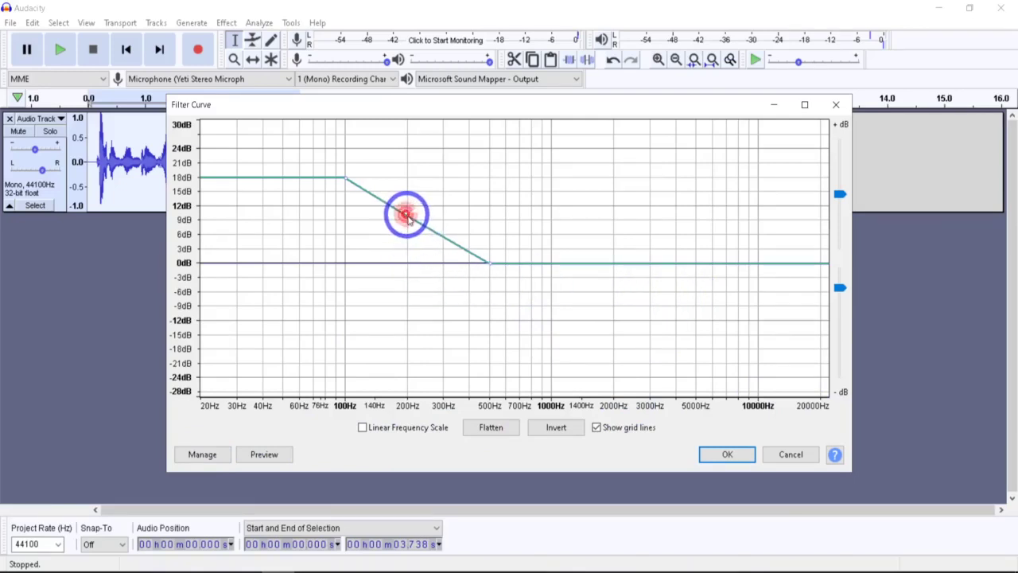
- Add control points near 200 Hz and 300 Hz on the filter curve and raise the 200 Hz point to about 15 dB
click(406, 215)
click(443, 239)
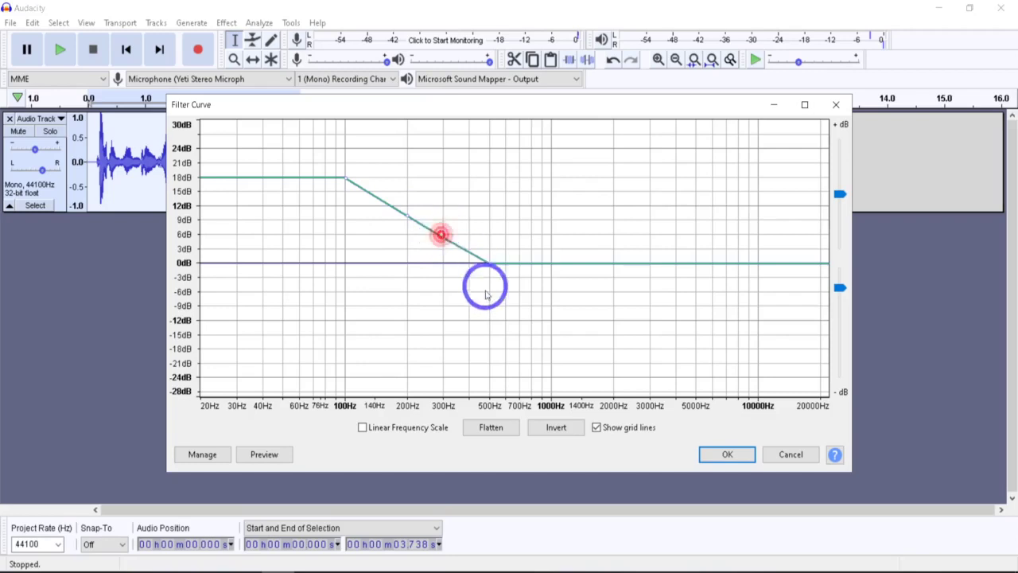
drag(407, 215, 407, 194)
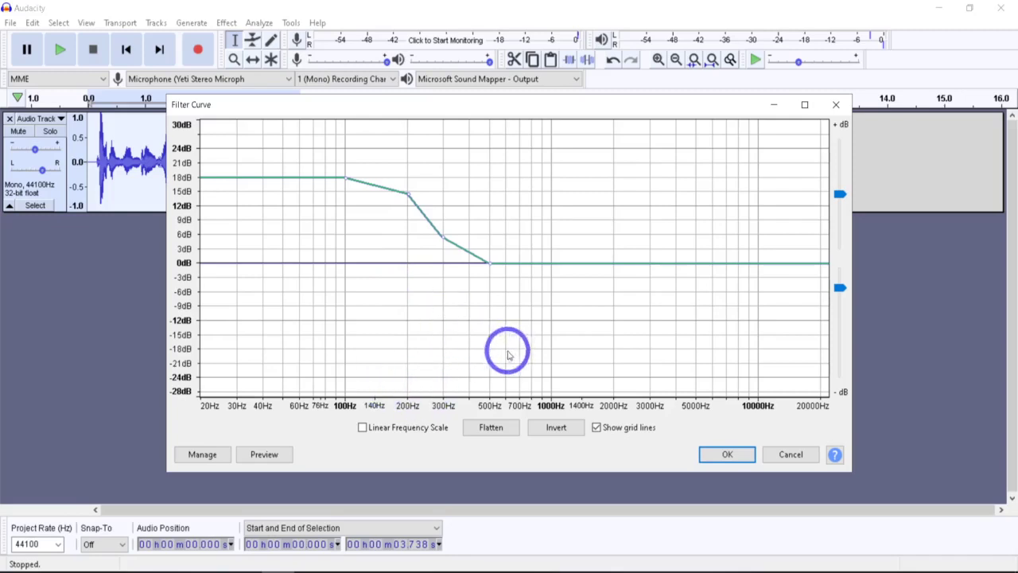
- Add a control point near 35 Hz, lower it to about -10 dB, and apply the filter curve to the clip
click(250, 177)
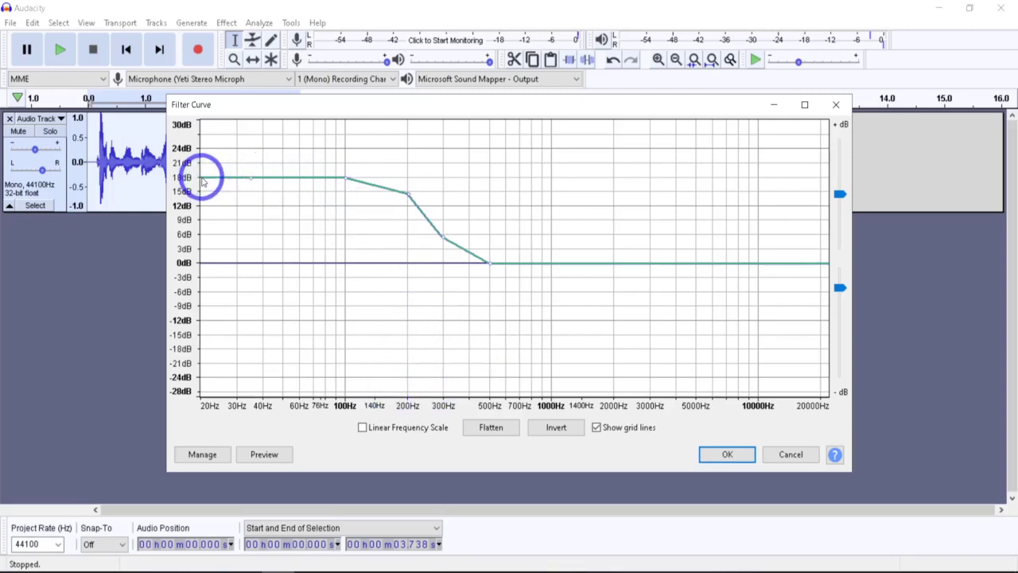
drag(252, 180, 248, 261)
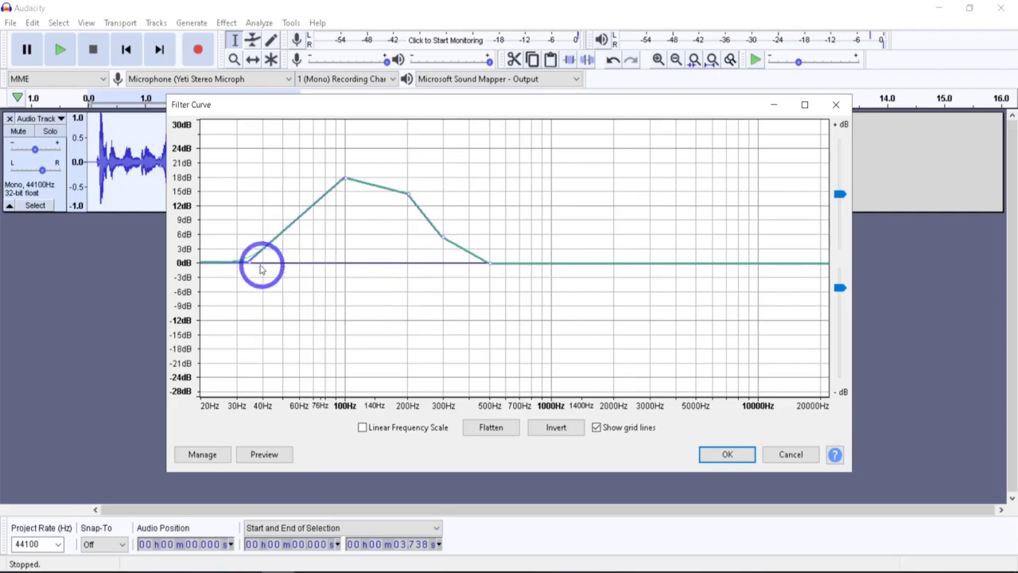
drag(250, 261, 254, 307)
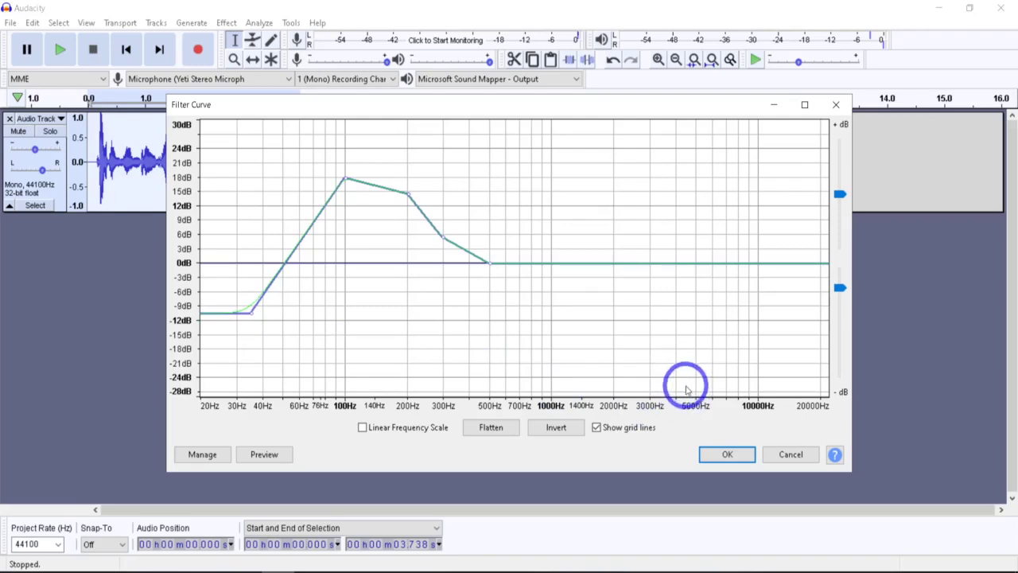
click(730, 453)
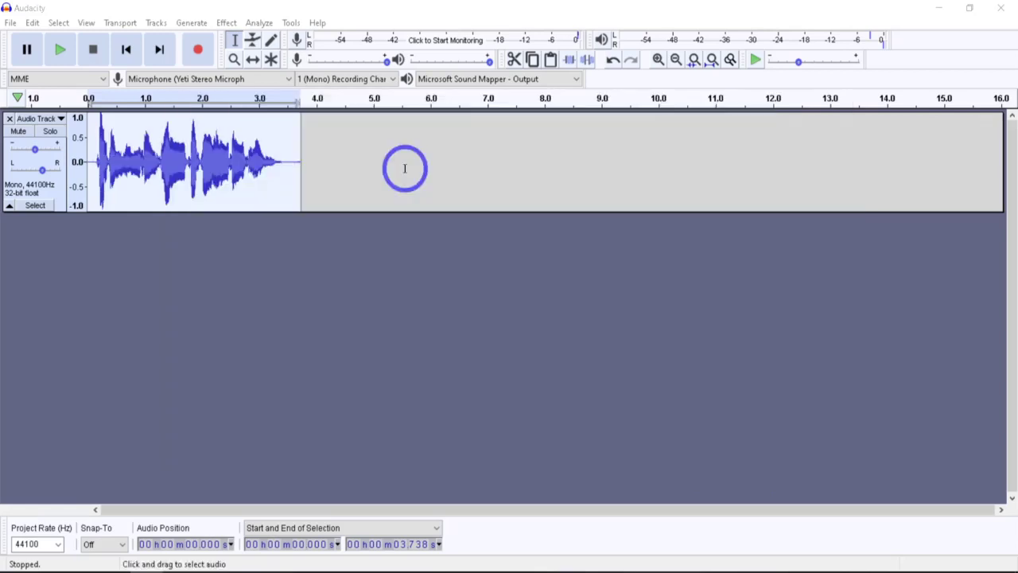
- Open Graphic EQ for the clip, raise the four lowest bands in a descending slope, and list the factory presets without choosing one
click(226, 23)
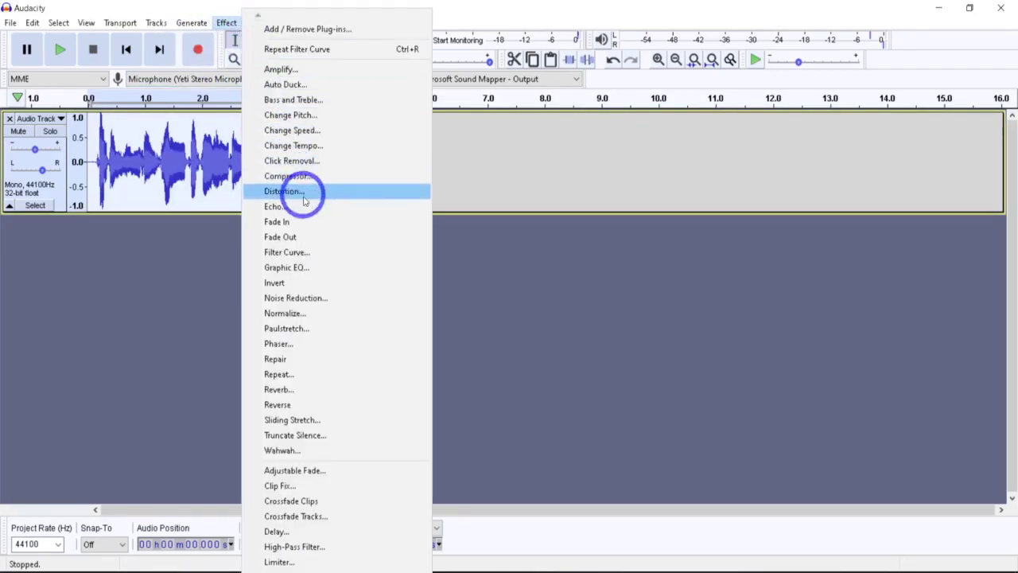
click(307, 268)
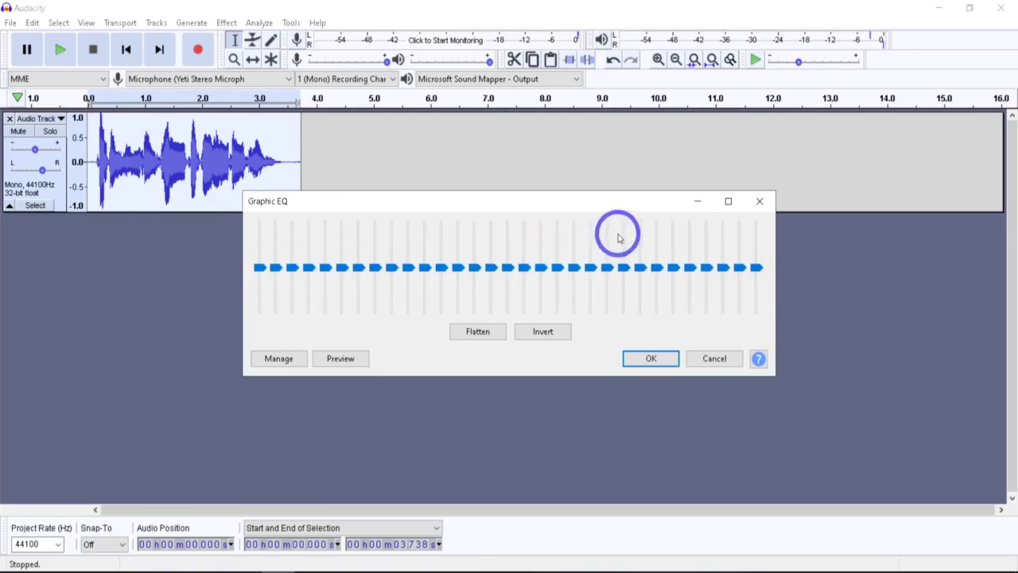
drag(258, 269, 303, 265)
click(273, 268)
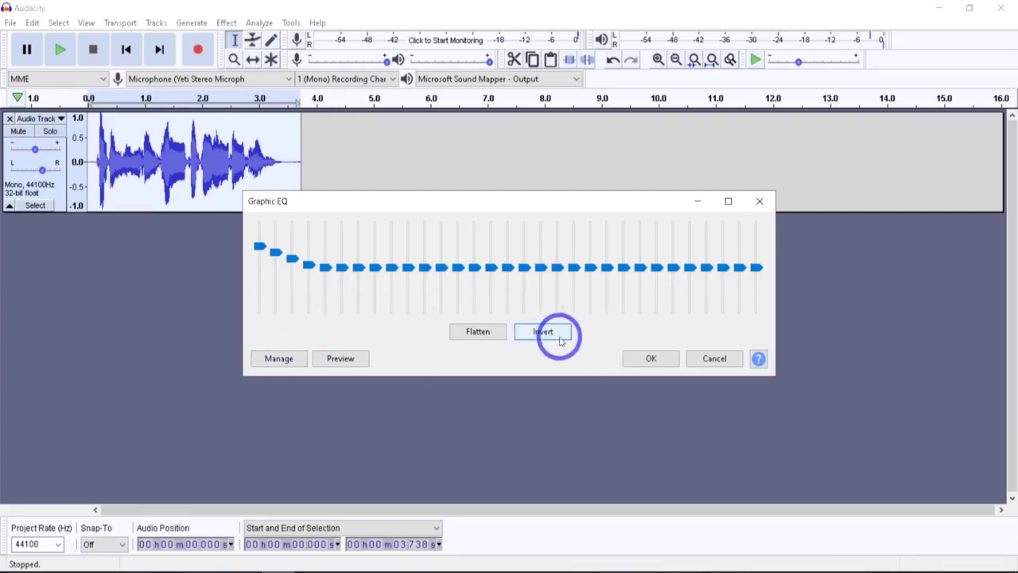
click(300, 363)
mouse_move(316, 425)
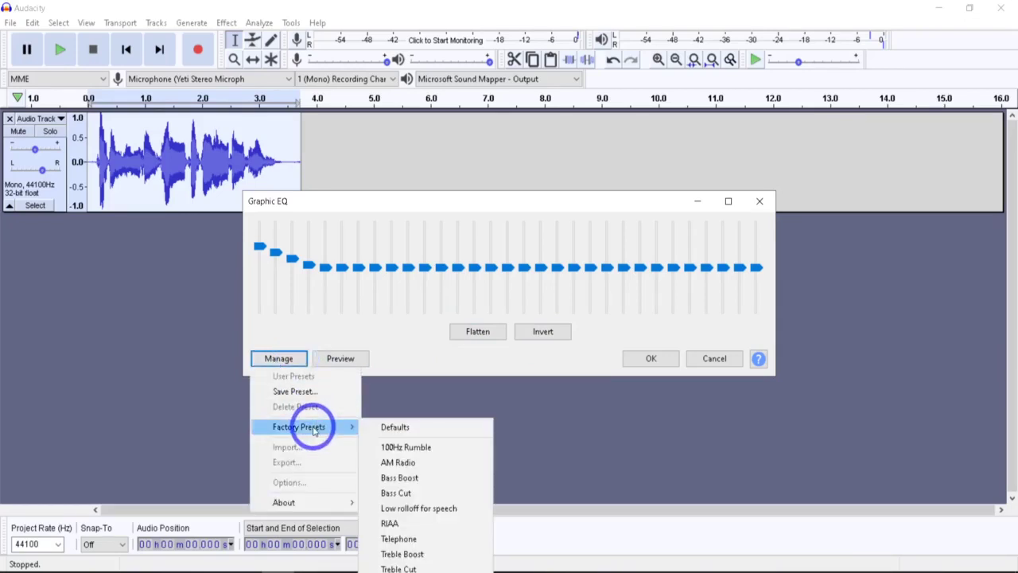
click(573, 204)
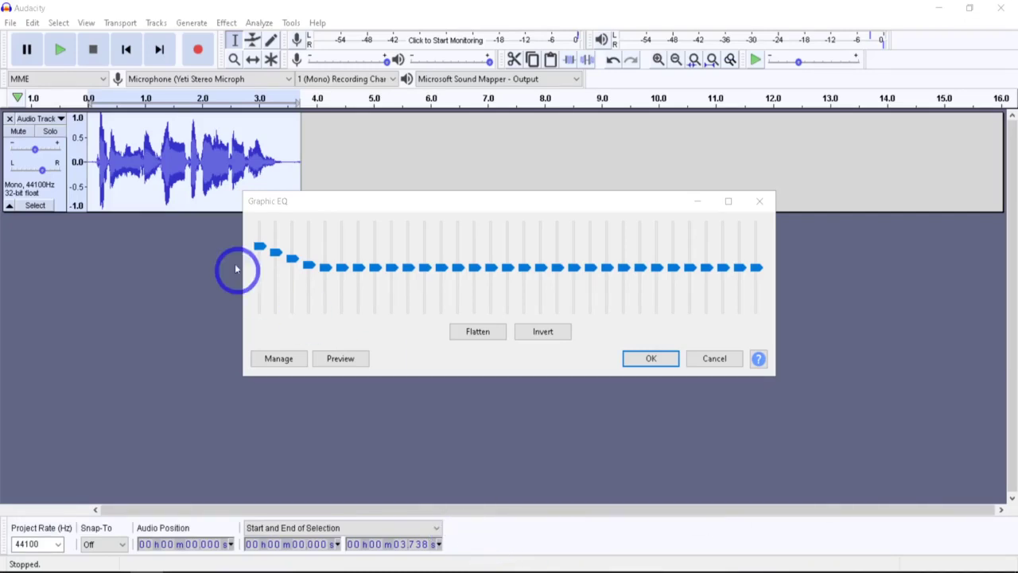
- Raise the lowest Graphic EQ band a little further, and move the focus across the neighbouring bands and back to it
mouse_move(260, 247)
mouse_down()
mouse_move(260, 297)
mouse_move(259, 248)
mouse_up()
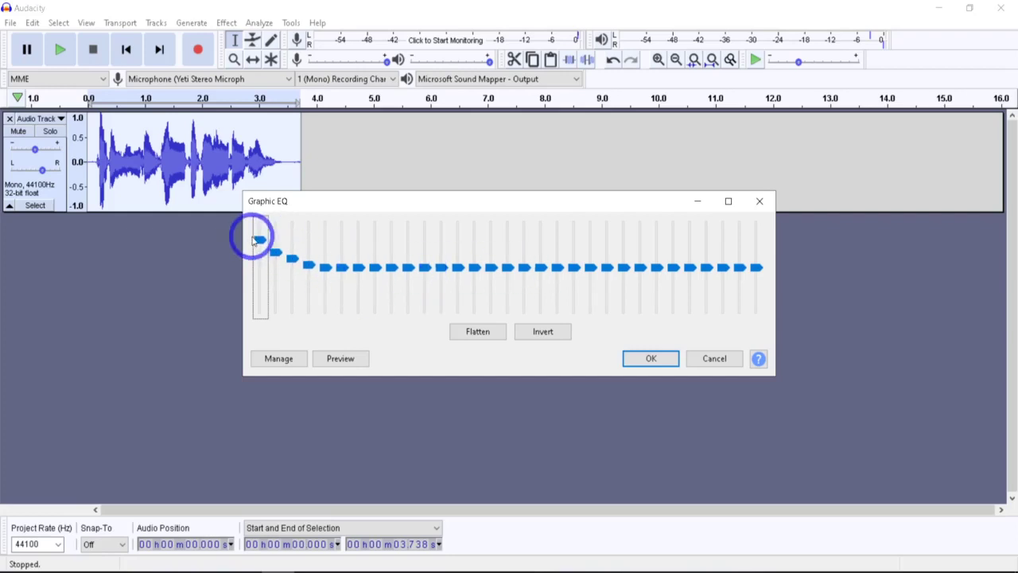
key(Tab)
key(Tab)
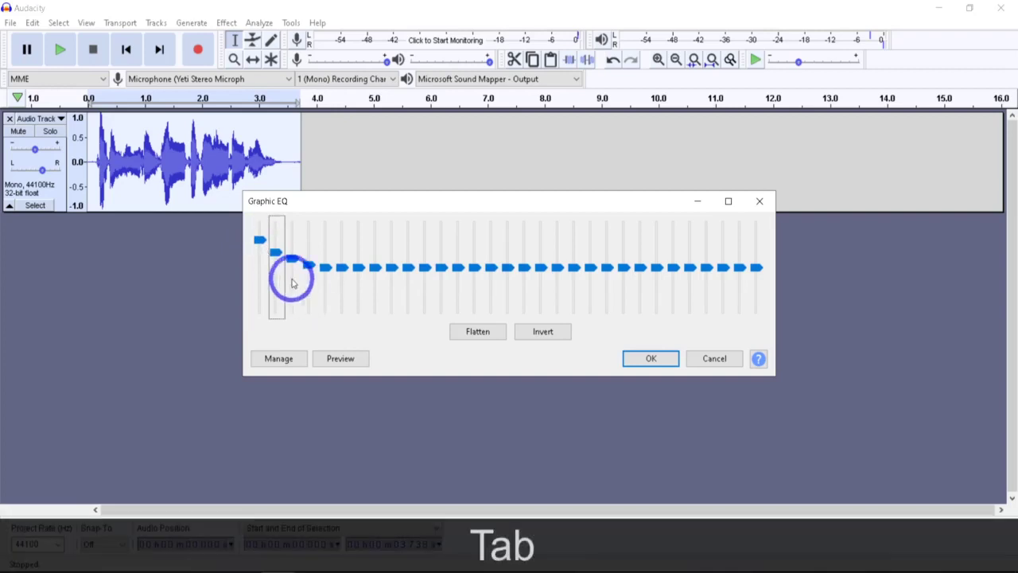
key(Tab)
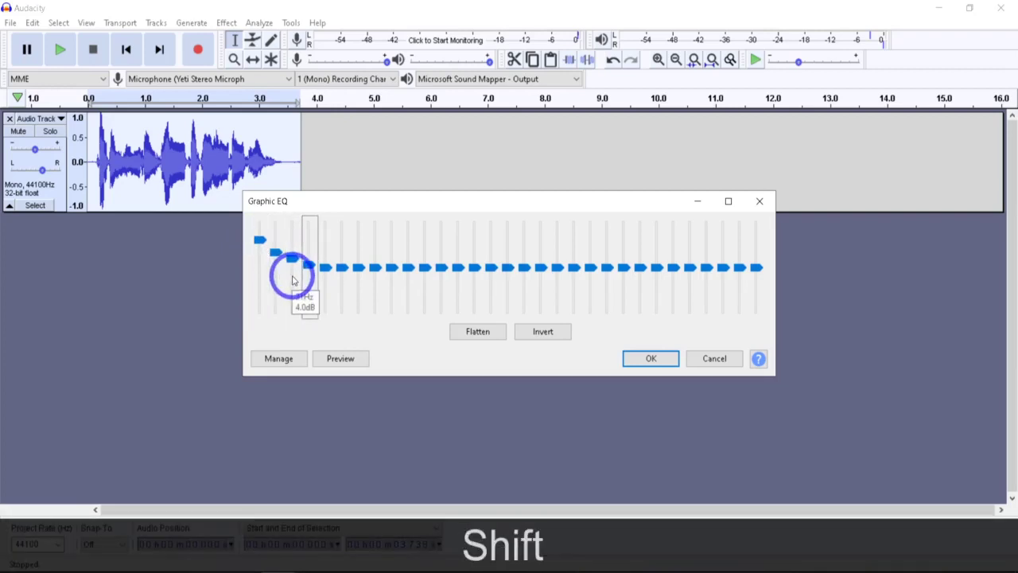
key(shift+Tab)
key(shift+Tab)
key(shift+Tab)
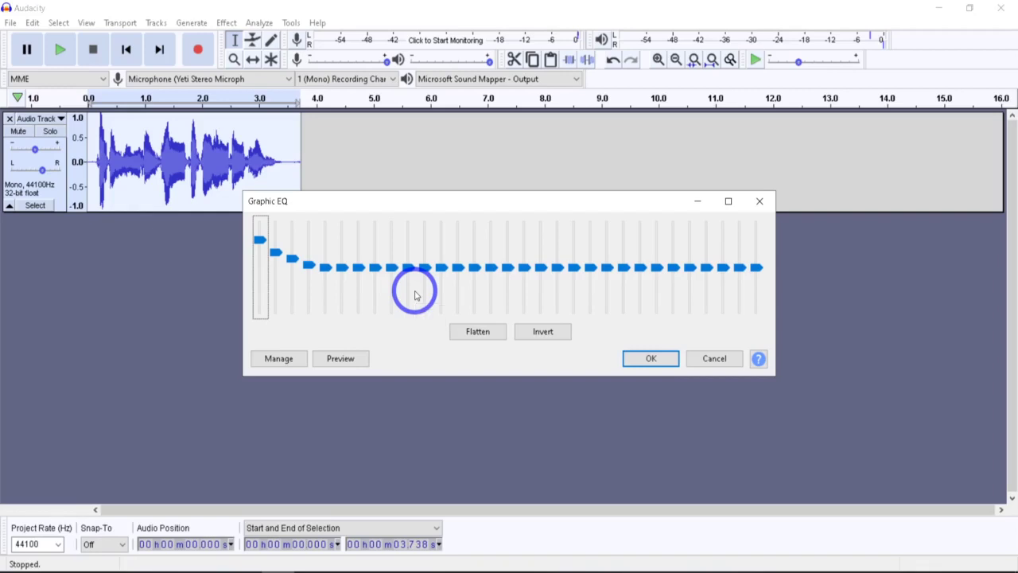
- Lower the lowest Graphic EQ band gradually to slightly below 0 dB, using fine and regular increments
key(shift+Down)
key(shift+Down)
key(shift+Down)
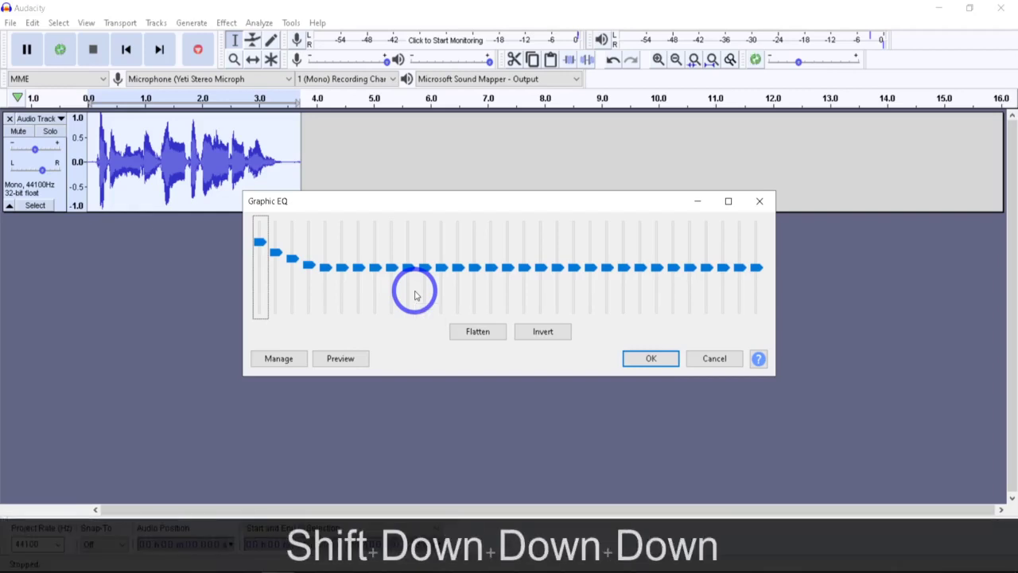
key(Down)
key(Down)
key(Down)
key(Down)
key(Down)
key(Down)
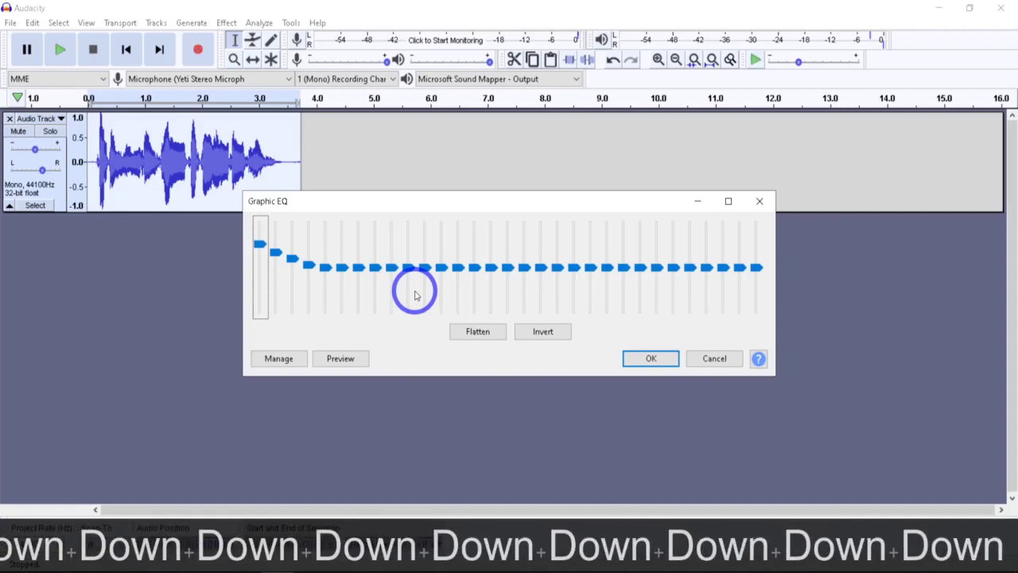
key(Down)
key(Down)
key(Down)
key(Down)
key(Down)
key(Down)
key(Down)
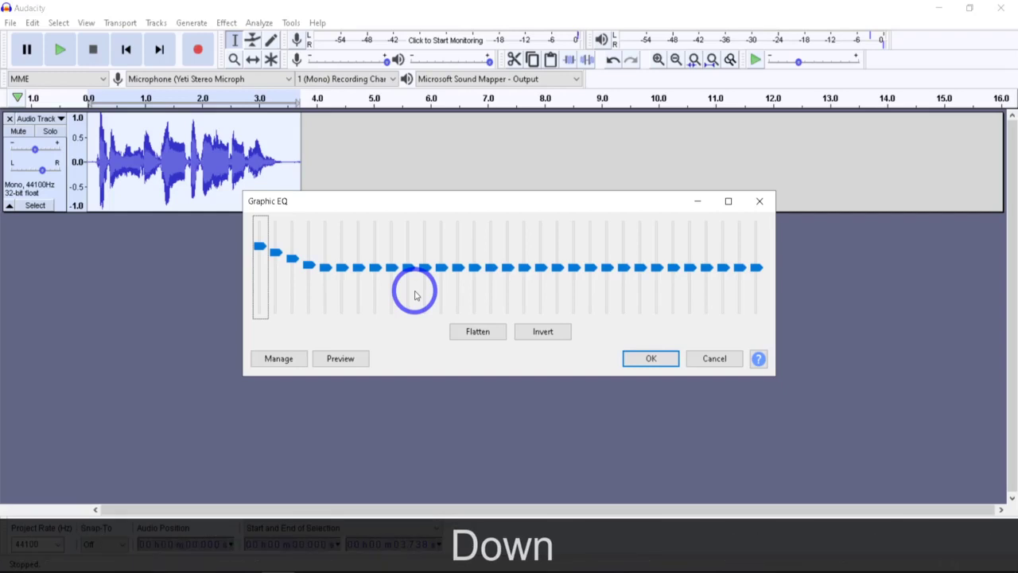
key(Down)
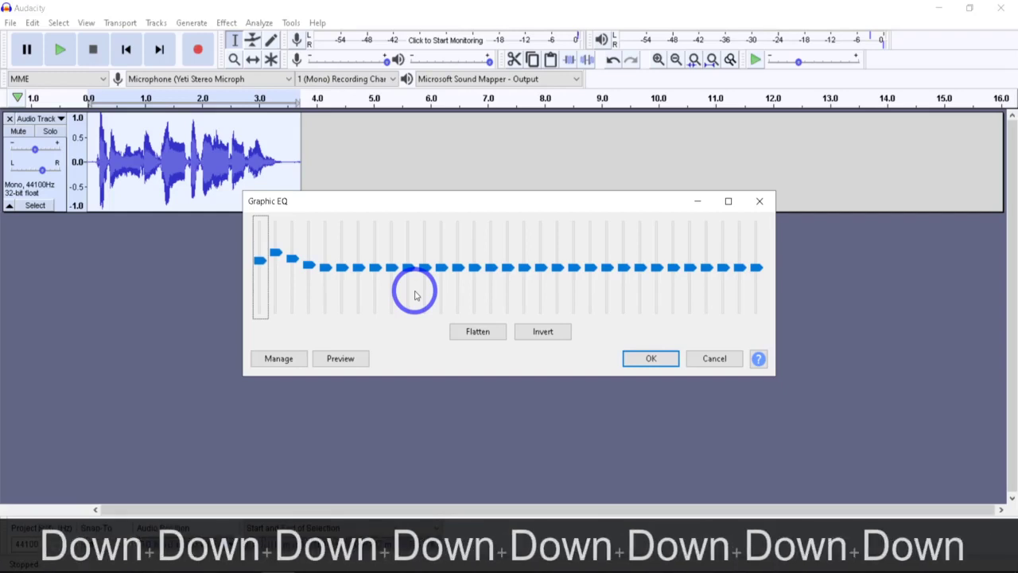
key(Down)
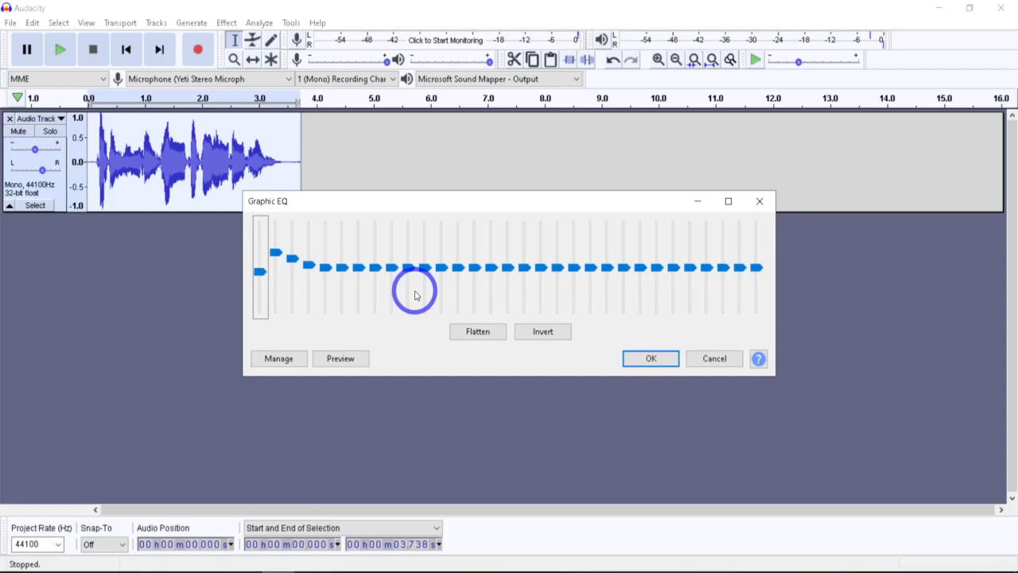
- Raise the lowest Graphic EQ band in increments until it sits at 0 dB
key(shift+Up)
key(shift+Up)
key(Up)
key(Up)
key(Up)
key(Up)
key(Up)
key(Up)
key(Up)
key(Up)
key(Up)
key(Up)
key(Up)
key(Up)
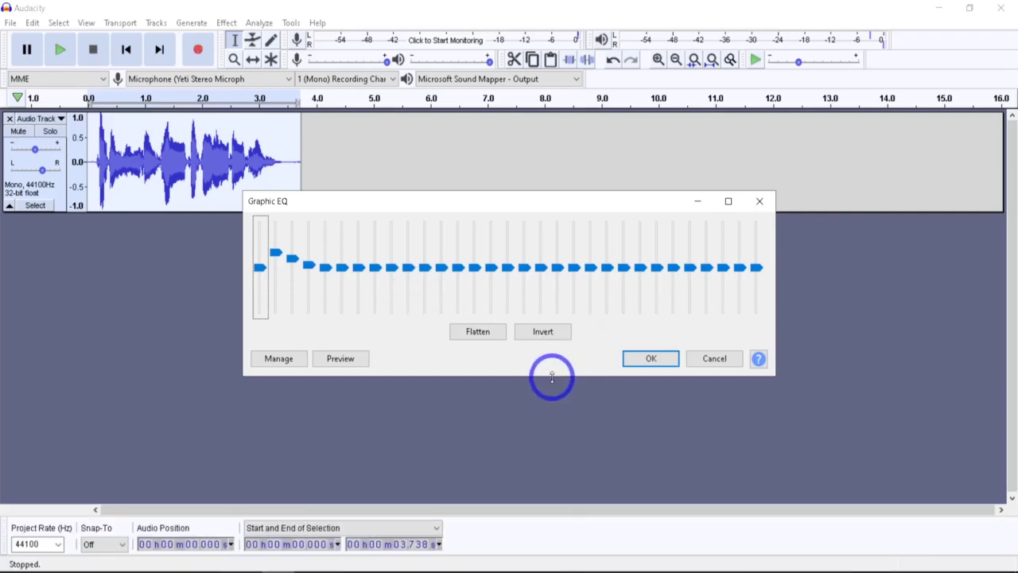
- Enlarge the Graphic EQ window vertically, raise the lowest band well above 0 dB, and set the second band slightly below it
drag(551, 376, 567, 485)
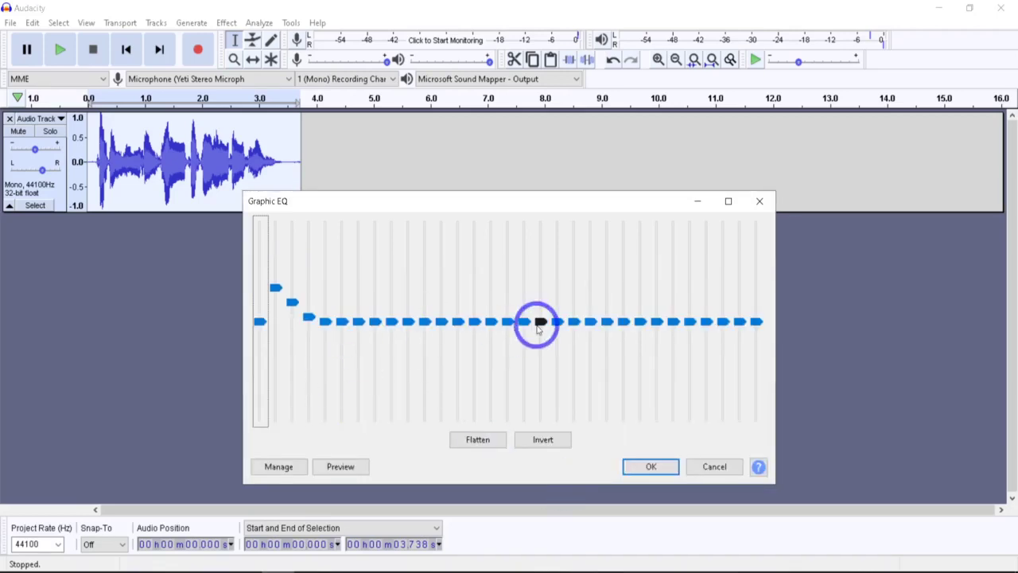
drag(259, 329, 261, 293)
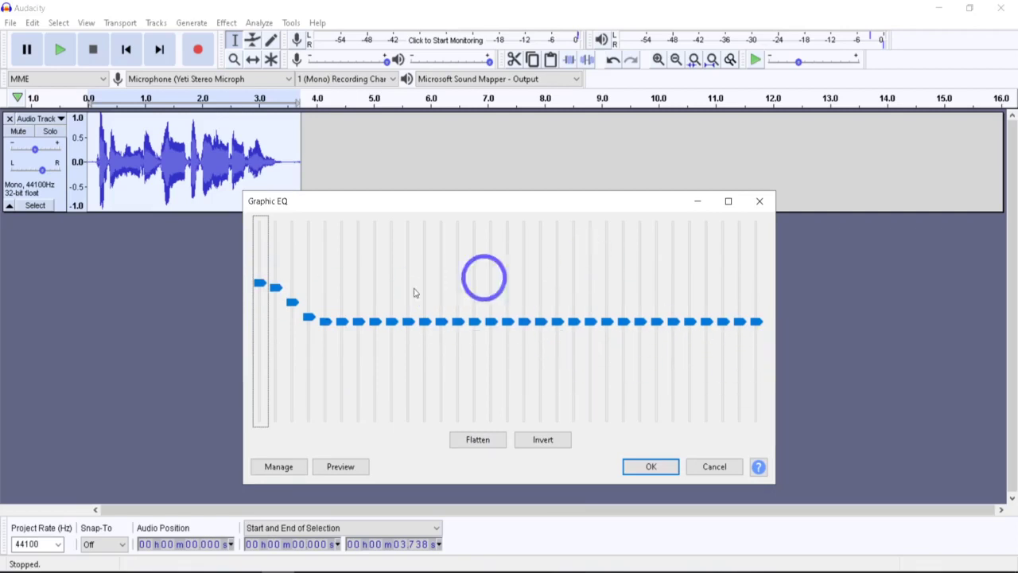
drag(278, 291, 322, 312)
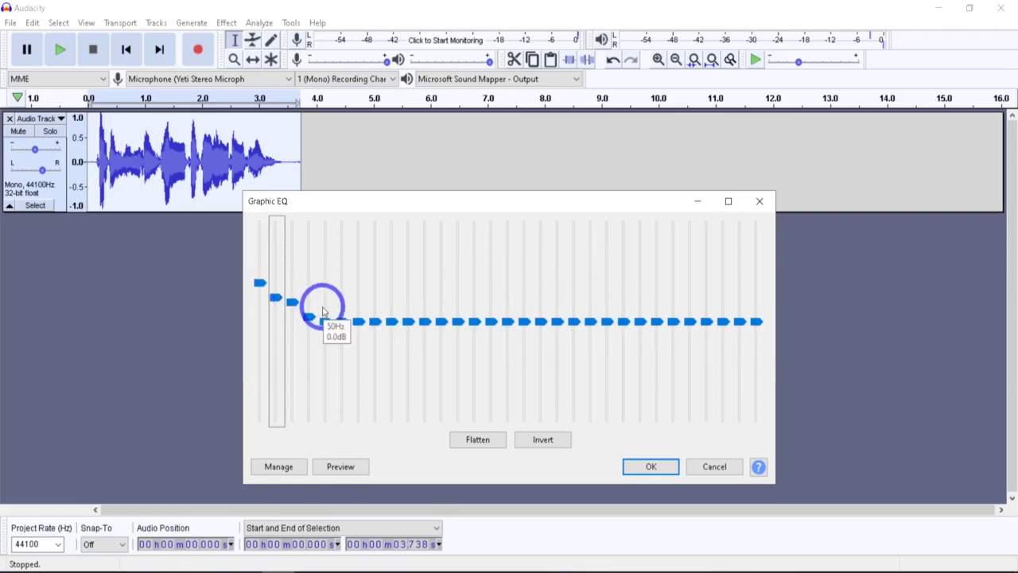
- Lower the third and fourth Graphic EQ bands by three increments each
key(Tab)
key(Down)
key(Down)
key(Down)
key(Tab)
key(Down)
key(Down)
key(Down)
key(Tab)
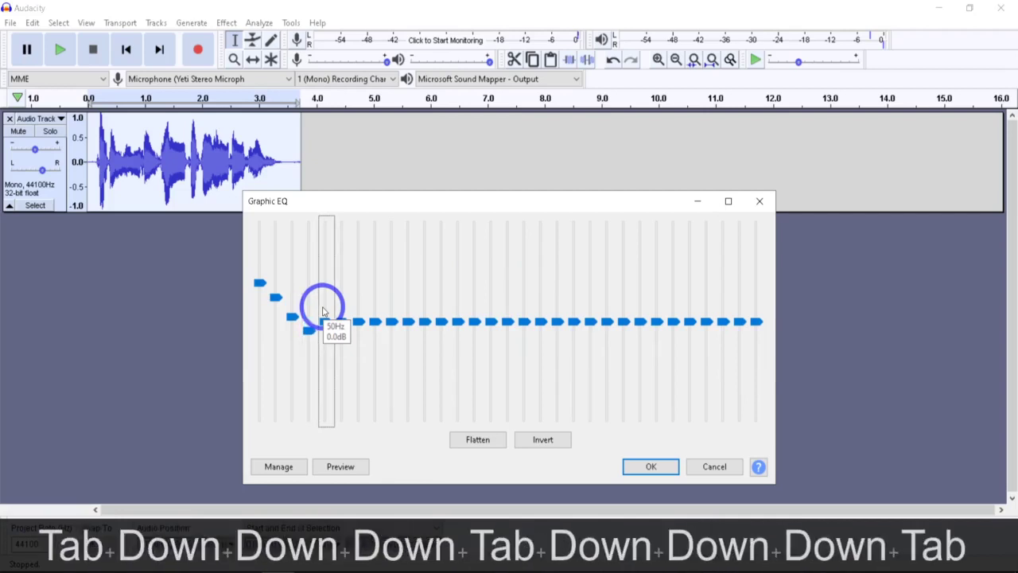
- Lower the 50 Hz band and its next two higher neighbours slightly, along with the tenth and twelfth Graphic EQ bands
key(Down)
key(Down)
key(Tab)
key(Down)
key(Tab)
key(Down)
key(Tab)
key(Down)
key(Tab)
key(Down)
key(Down)
key(Tab)
key(Tab)
key(Tab)
key(Down)
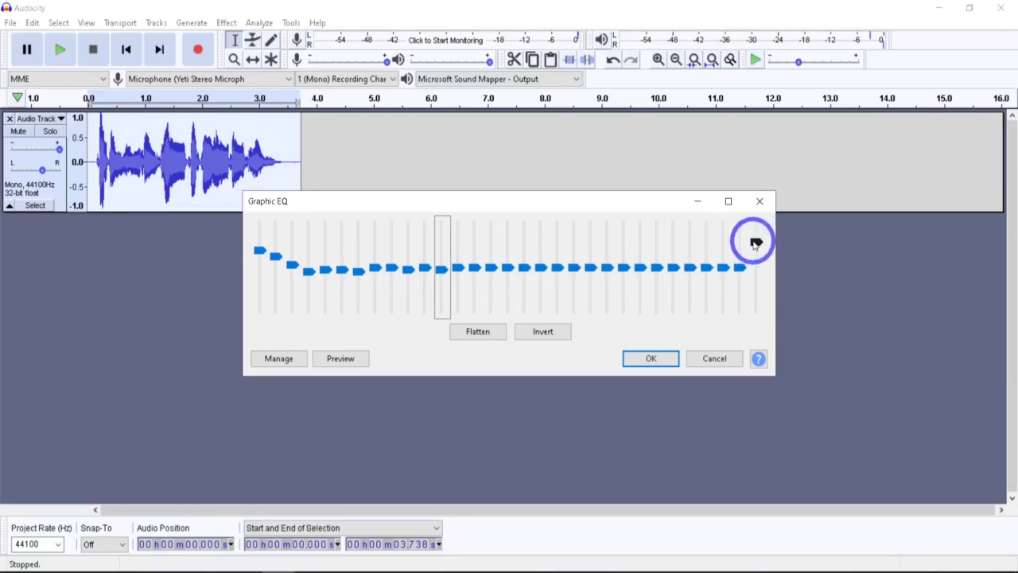
- Raise the highest Graphic EQ band strongly and the 16 kHz band to about 10 dB, and discard the whole equalization
drag(755, 245, 750, 233)
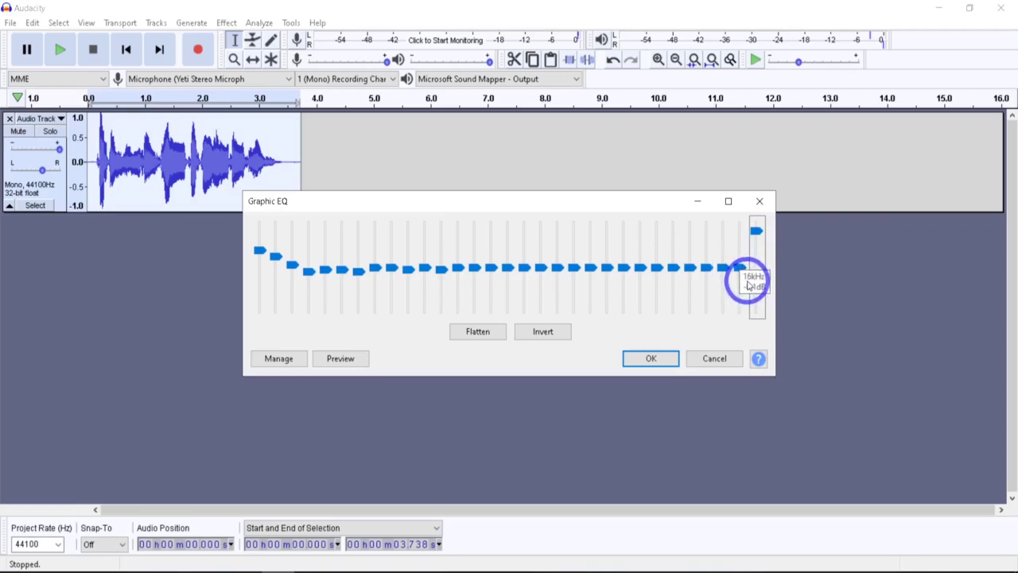
drag(737, 271, 741, 251)
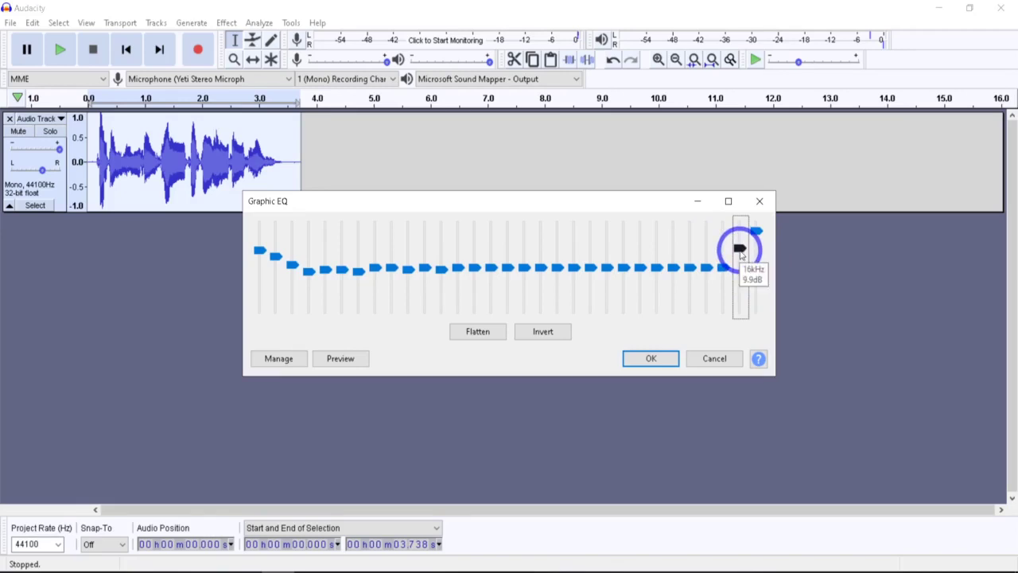
drag(740, 254, 744, 267)
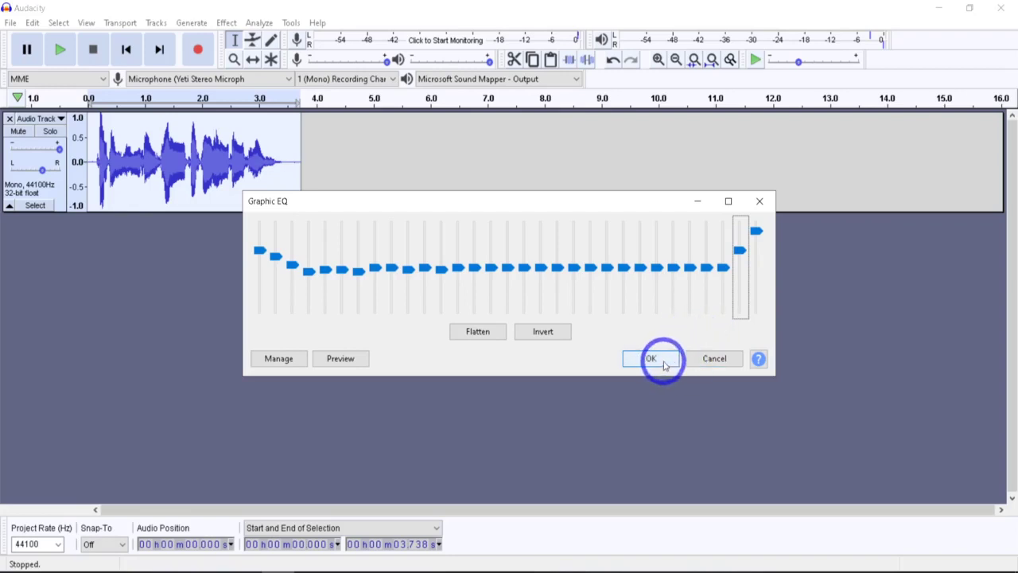
click(714, 359)
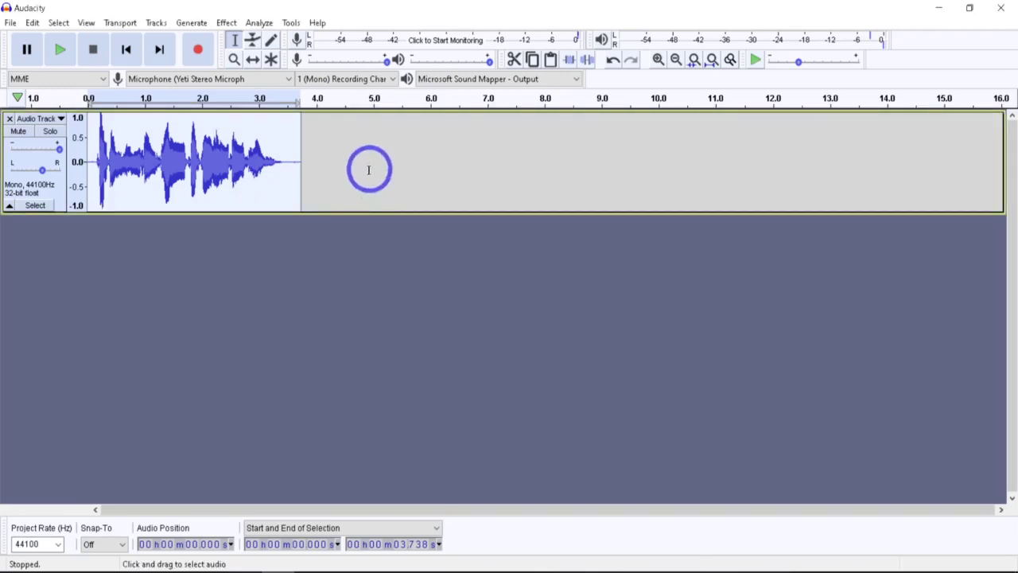
- Delete the existing audio track and record a new voice clip about 4.8 seconds long, starting with a short silence
click(10, 119)
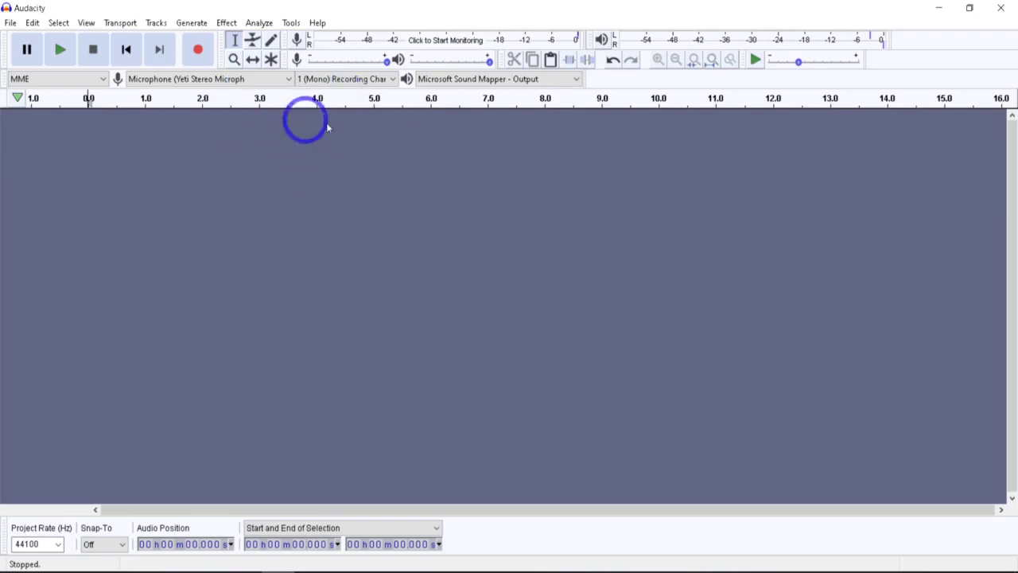
click(199, 50)
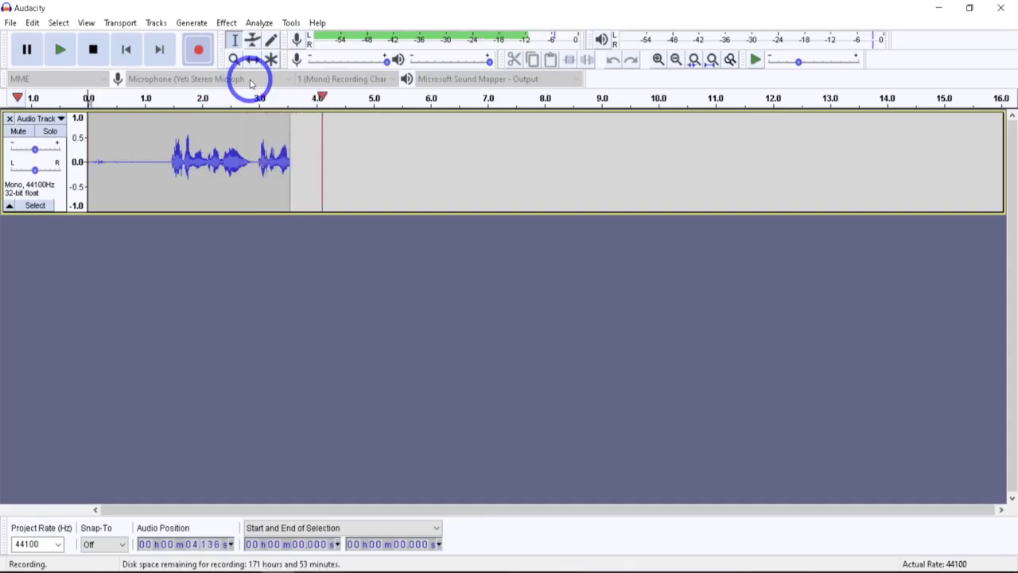
click(93, 49)
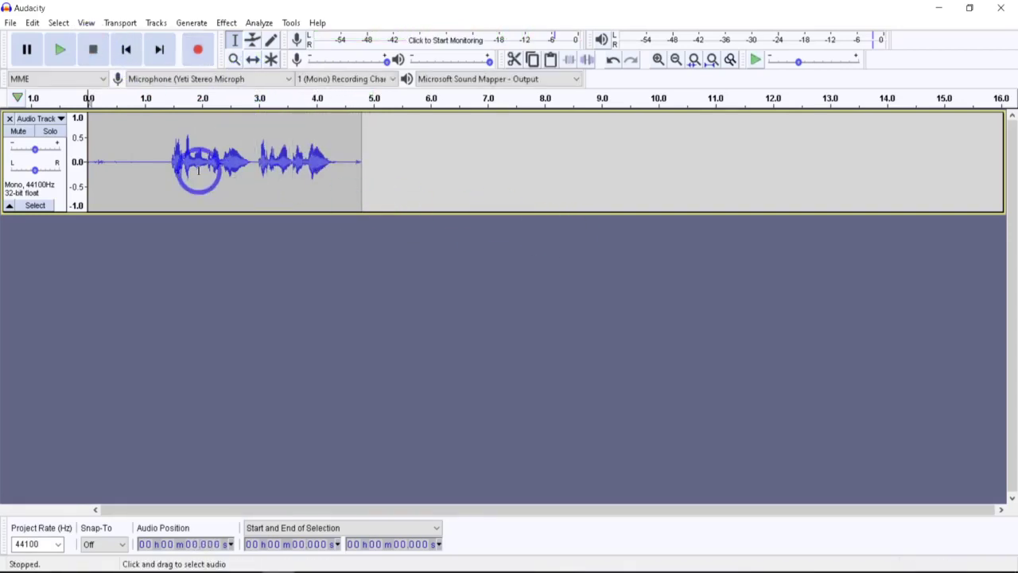
- Select the silent first 1.231 seconds of the new recording and capture it as the Noise Reduction profile
drag(157, 151, 88, 155)
click(227, 22)
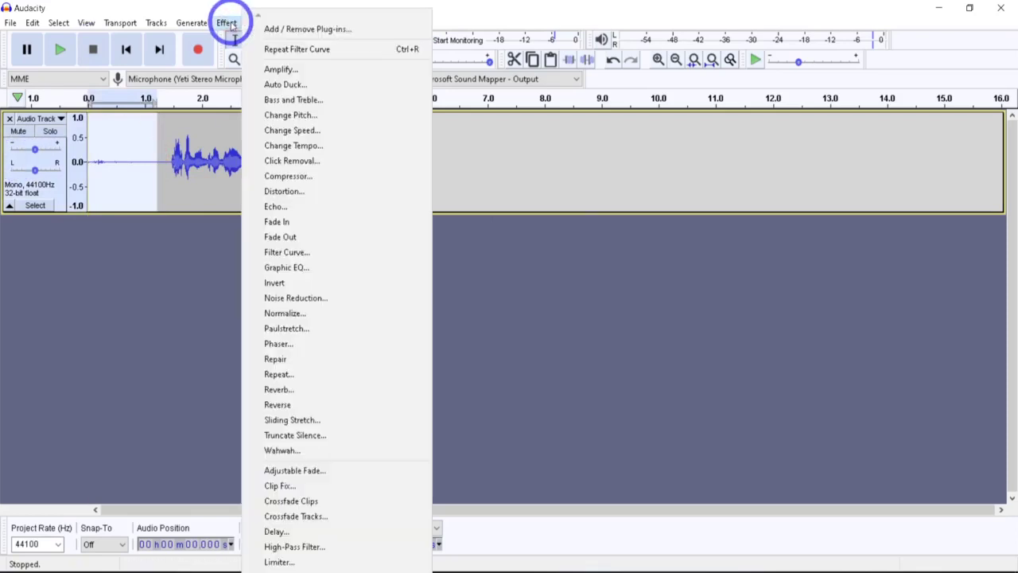
click(290, 297)
click(519, 225)
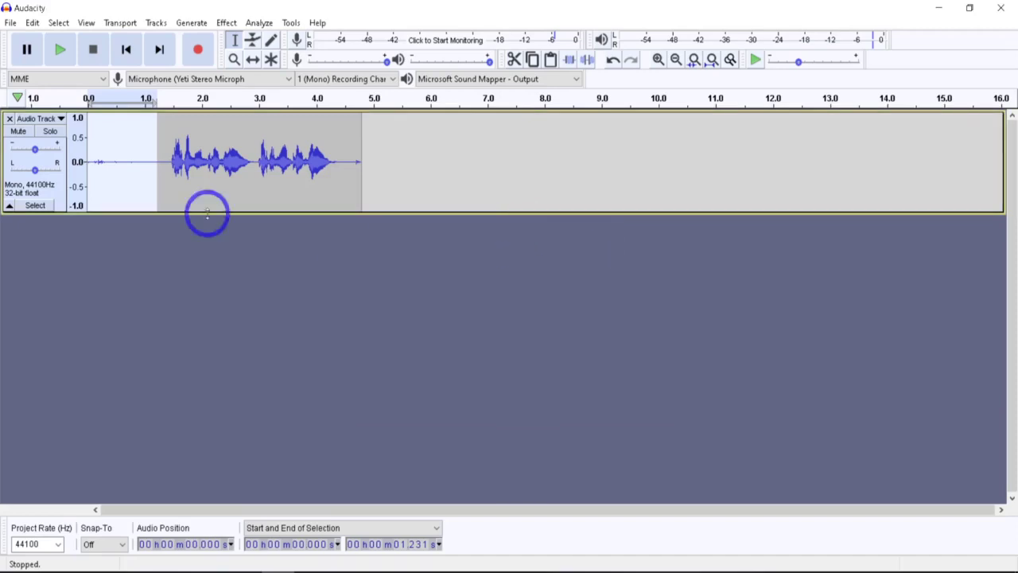
- Apply Noise Reduction to the entire recording at 12 dB, sensitivity 6.00 and 3 frequency smoothing bands
click(41, 160)
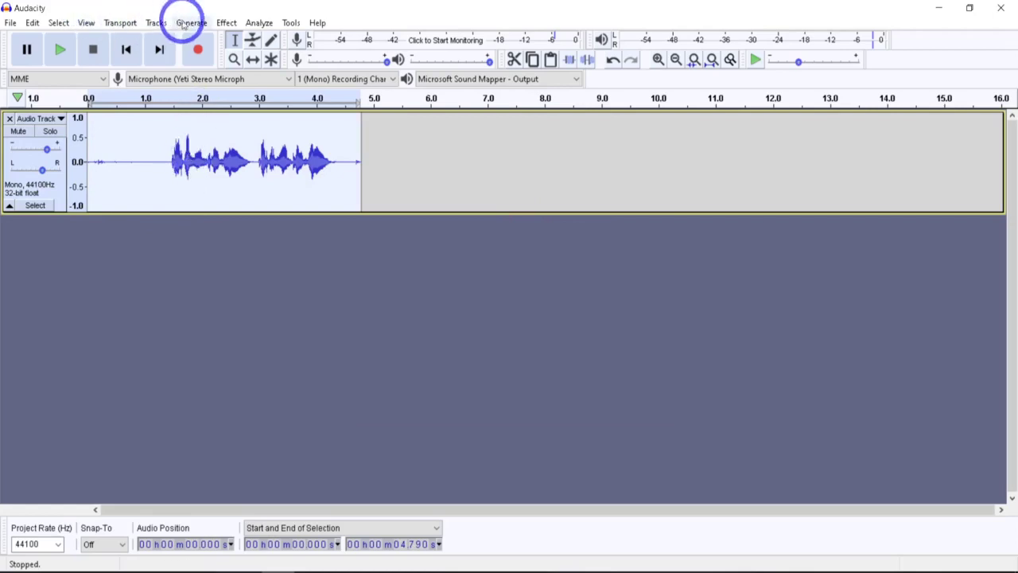
click(226, 22)
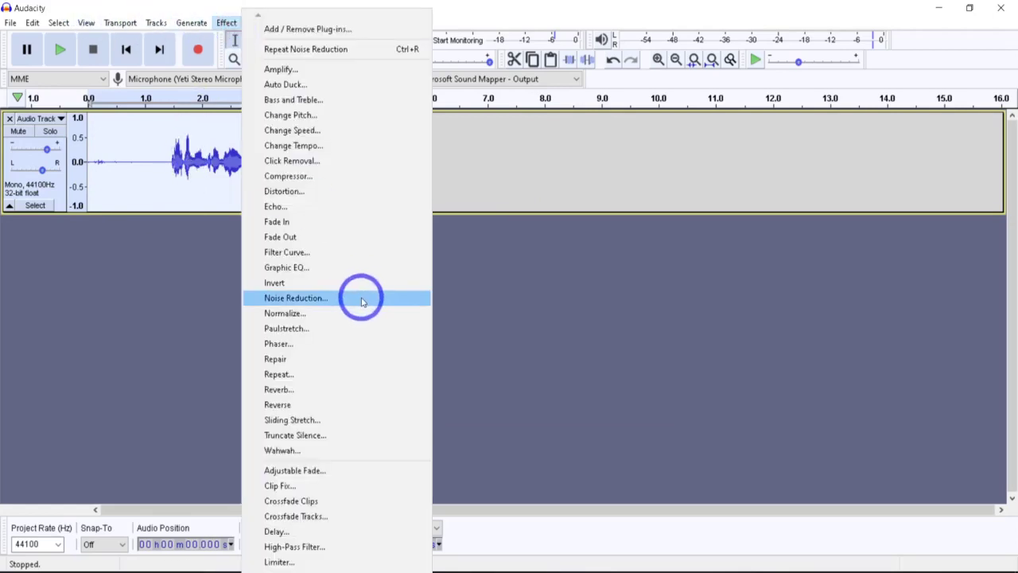
click(358, 297)
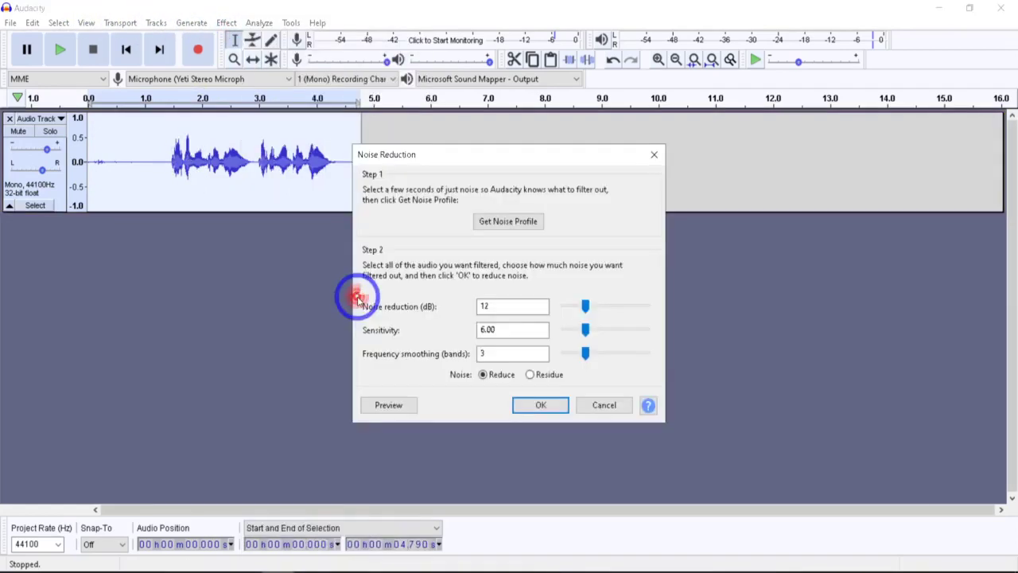
click(549, 404)
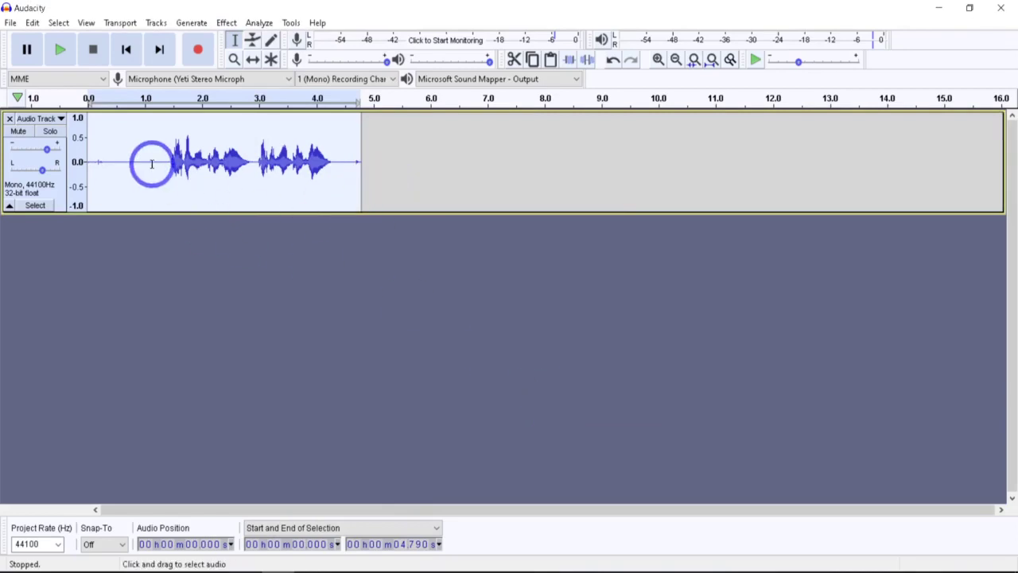
- Delete the silent first 1.161 seconds and the silent tail of the recording, and play the trimmed track
drag(153, 160, 56, 164)
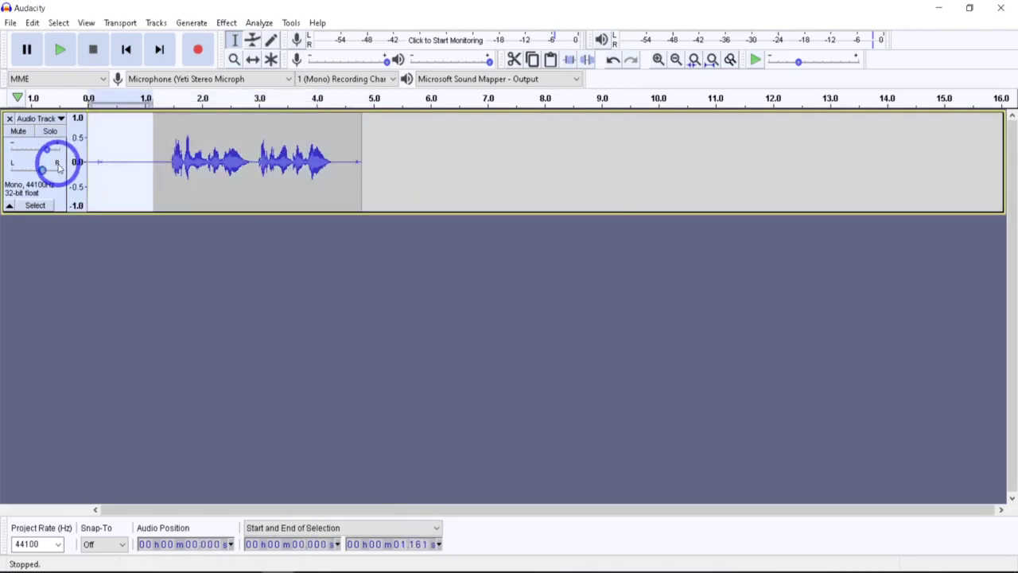
key(Delete)
drag(282, 157, 330, 164)
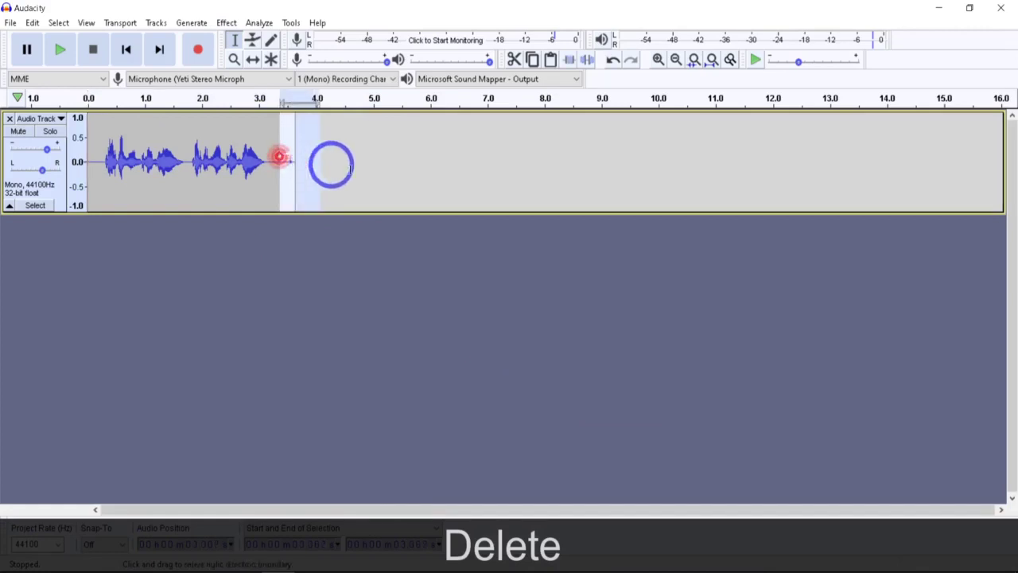
key(Delete)
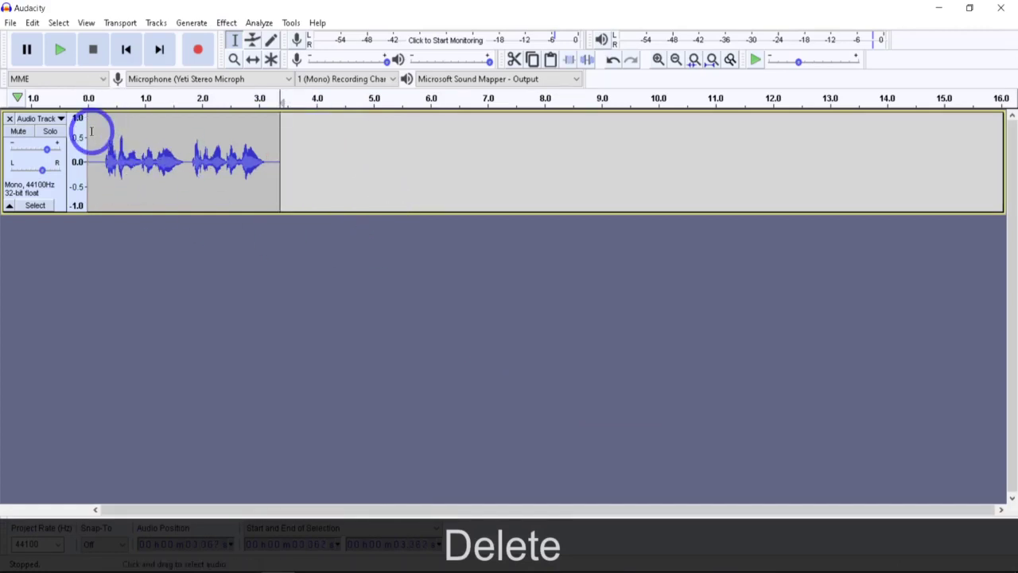
click(59, 49)
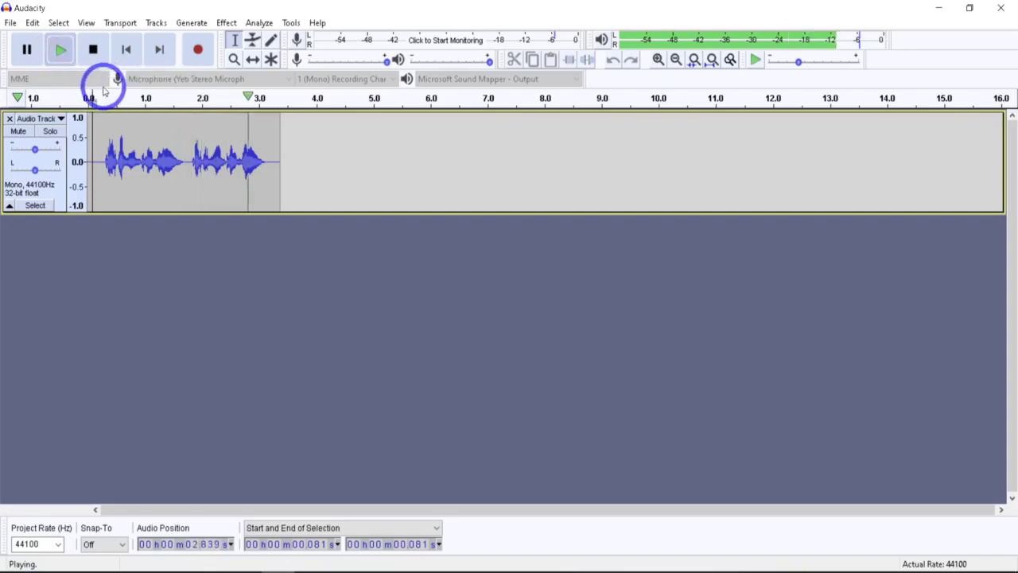
click(437, 12)
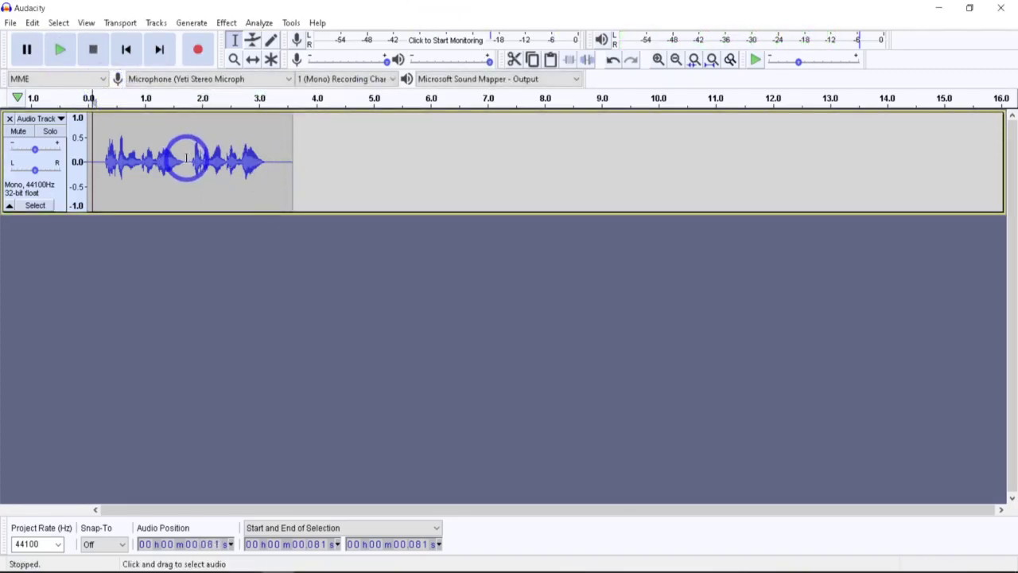
- Apply the Filter Curve factory preset Bass Boost to the second phrase, from 1.730 to 3.181 seconds, and play the track for comparison
drag(186, 159, 269, 162)
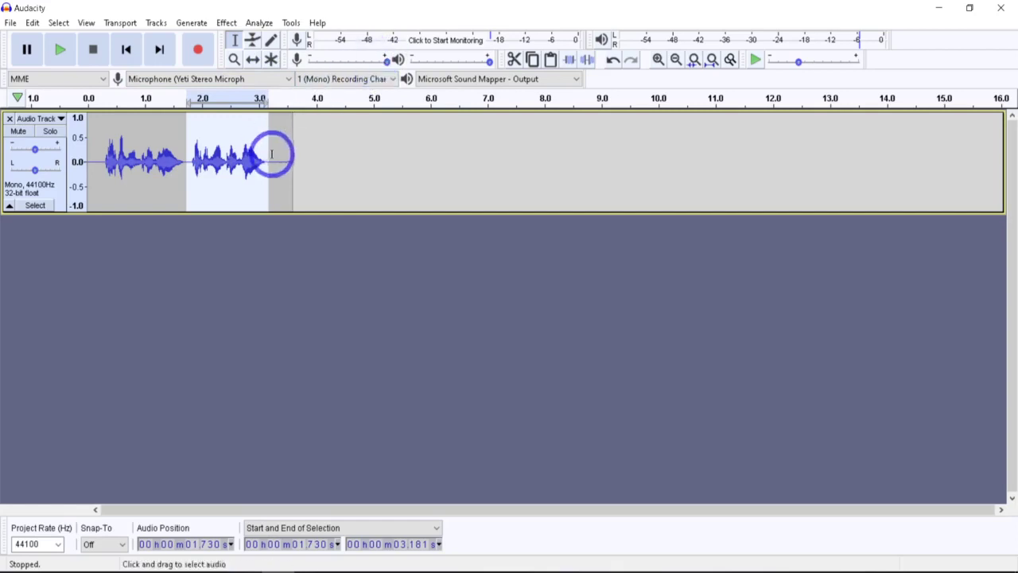
click(226, 22)
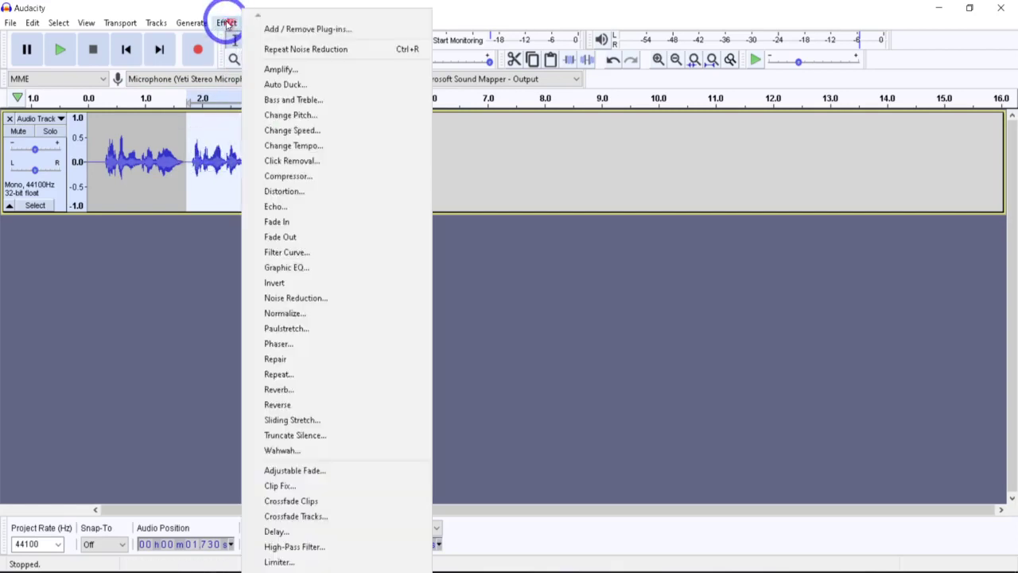
click(295, 251)
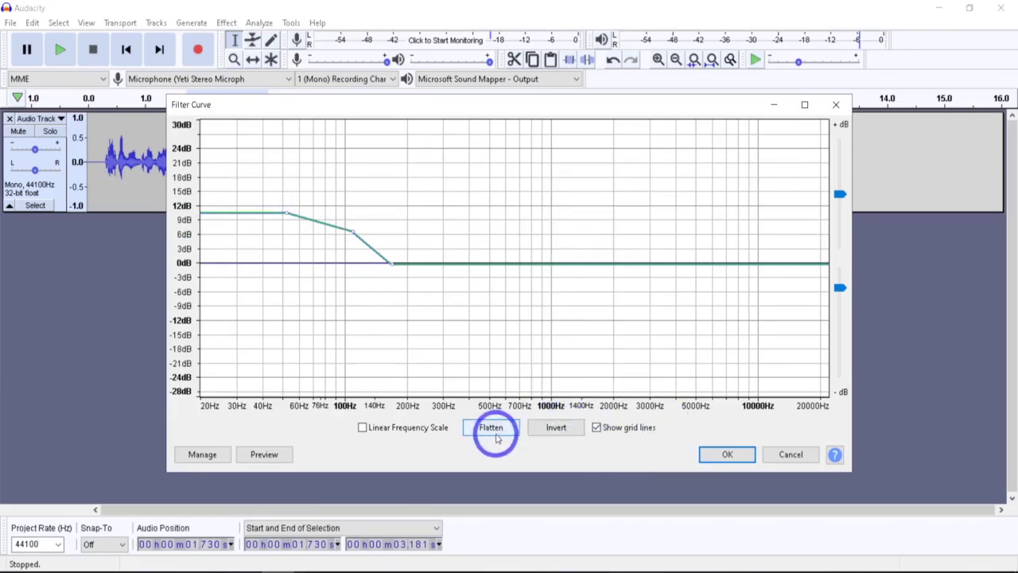
click(493, 431)
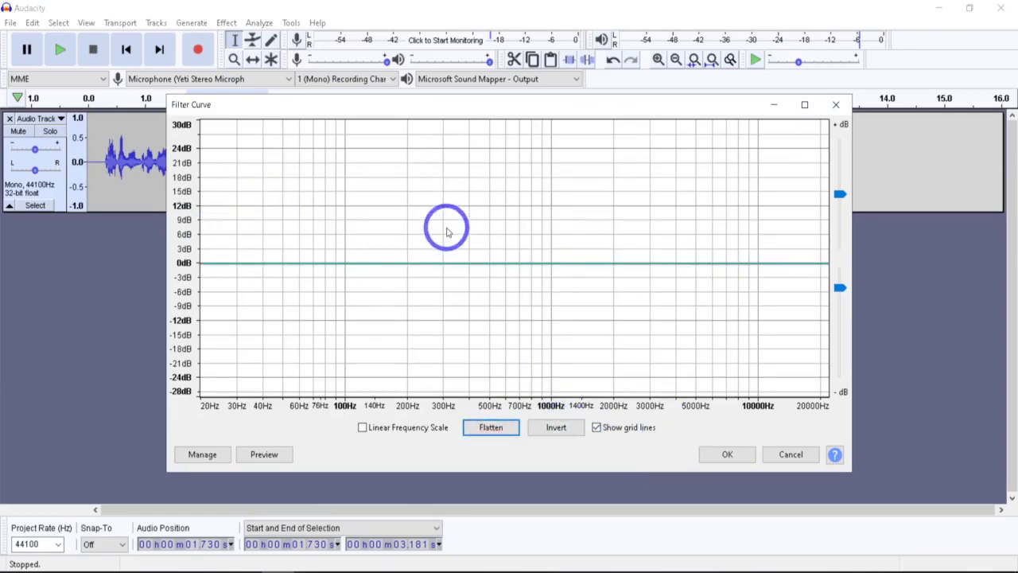
click(203, 454)
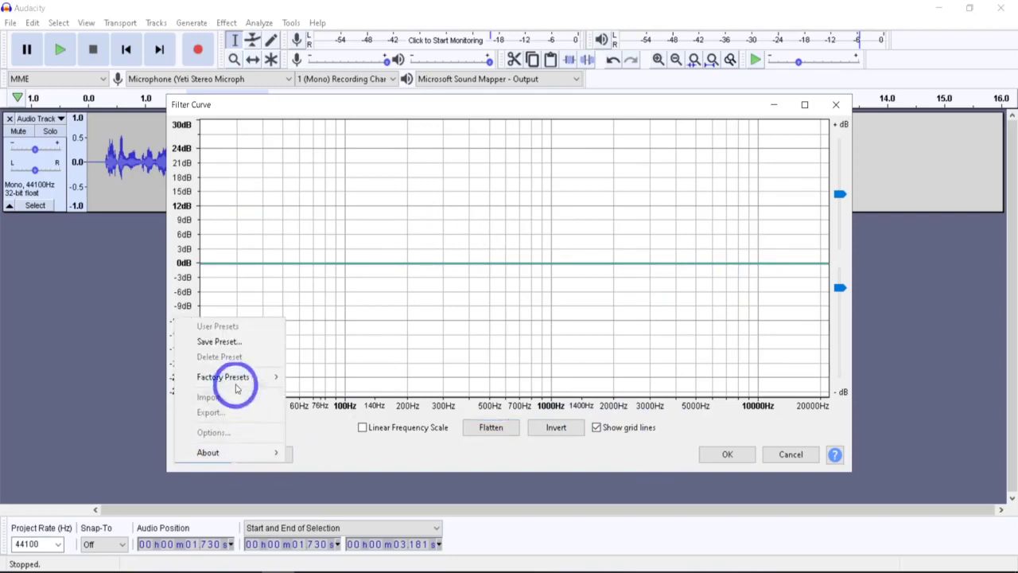
mouse_move(235, 383)
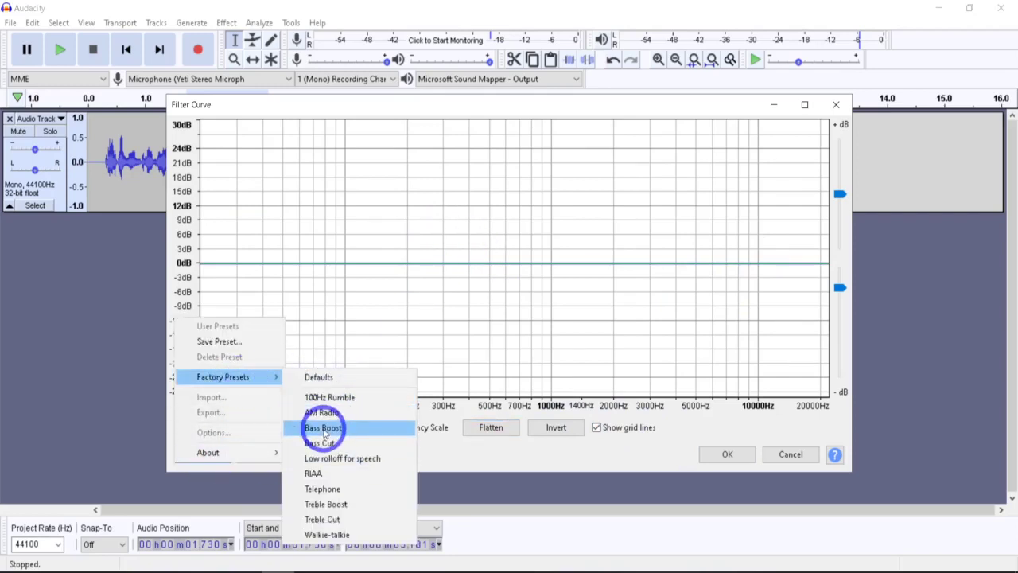
click(323, 427)
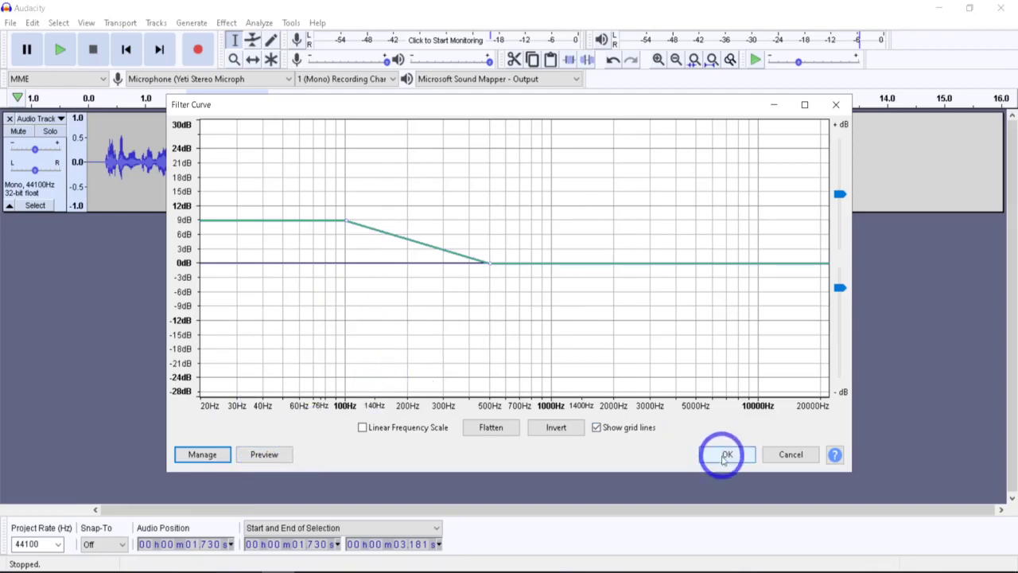
click(726, 454)
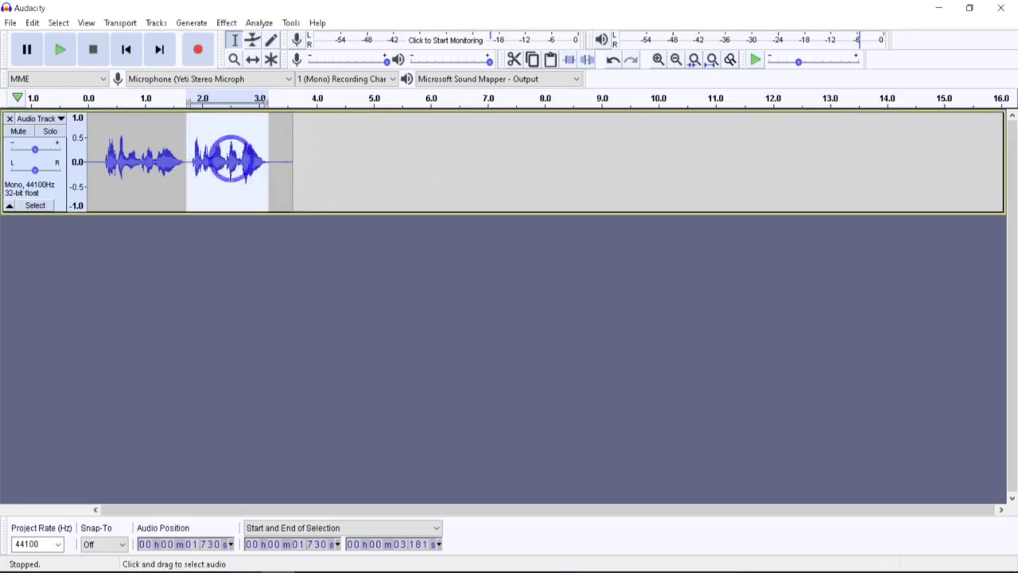
click(93, 120)
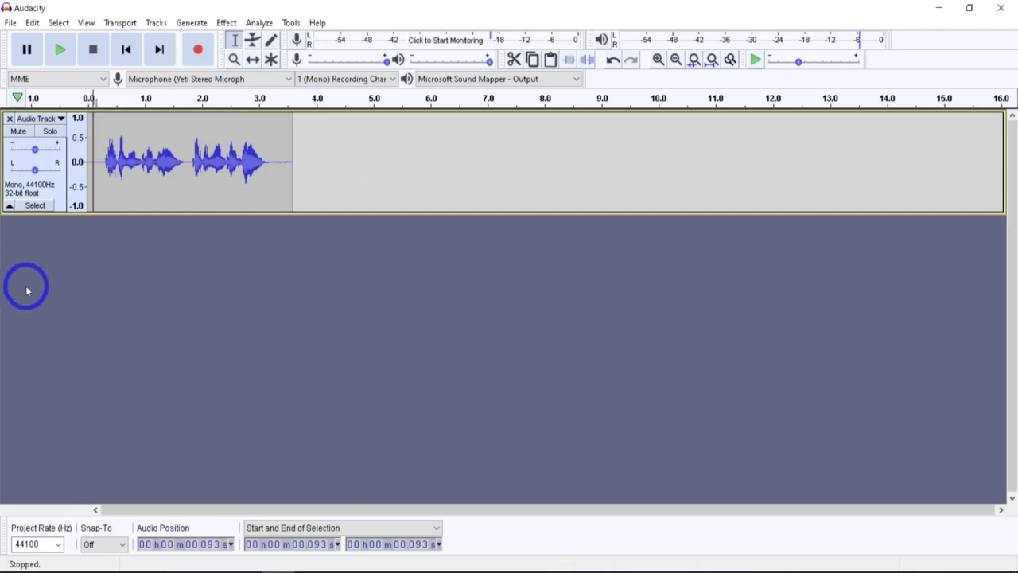
click(61, 50)
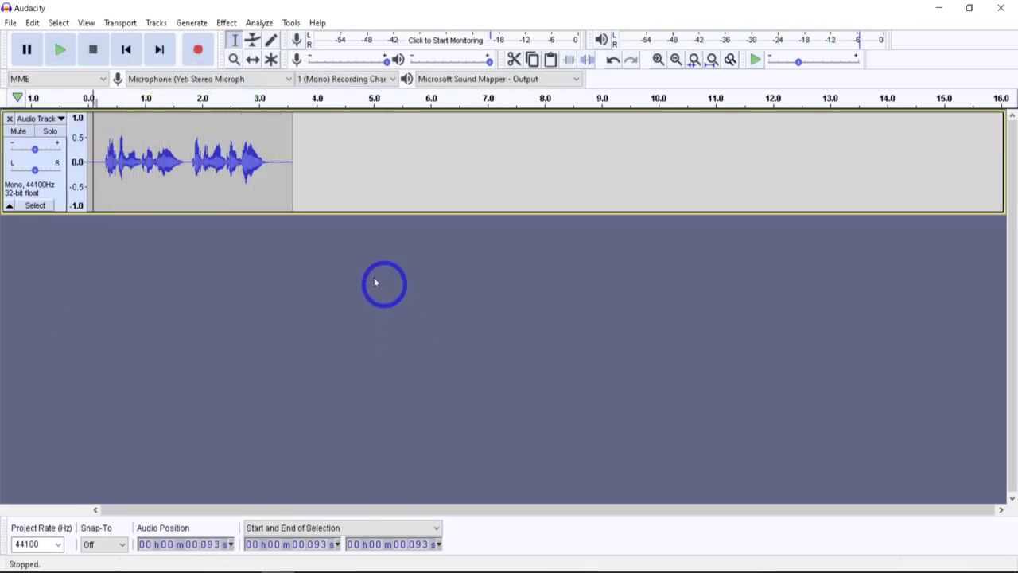
- Open Filter Curve for the 1.730 to 3.471 second section and raise the curve to about 17 dB at 100 Hz and 22 dB at 40 Hz
drag(189, 151, 288, 155)
click(226, 23)
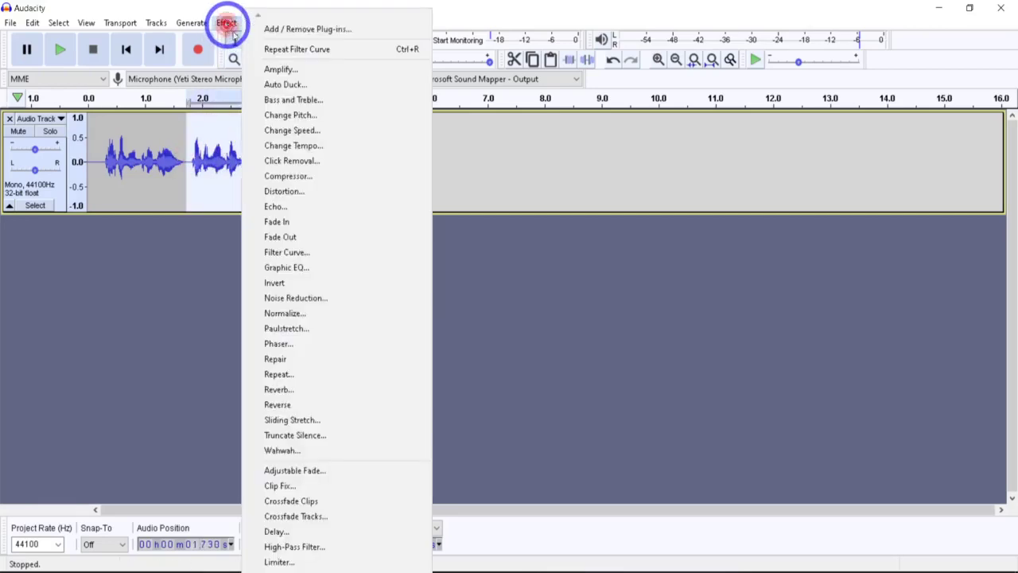
click(307, 253)
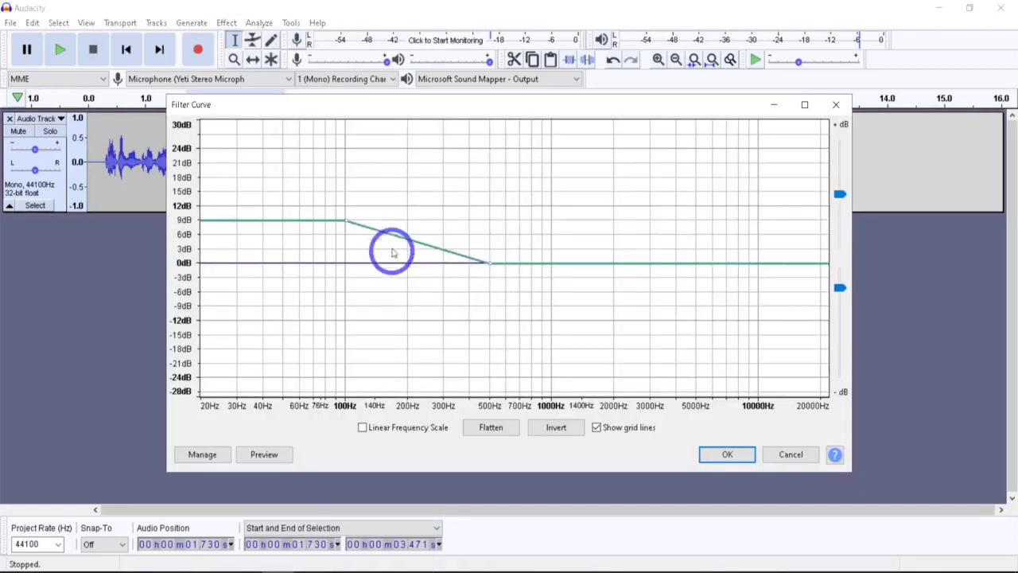
drag(346, 220, 345, 184)
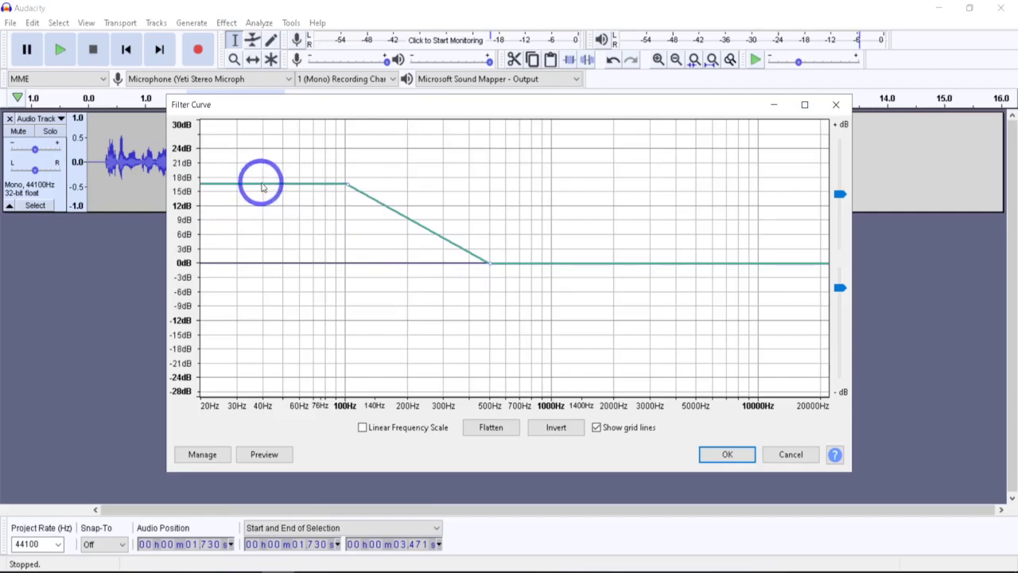
drag(263, 187, 263, 157)
- Apply the Filter Curve with points at about 14 dB near 190 Hz and 18 dB near 100 Hz, and play the track
click(401, 215)
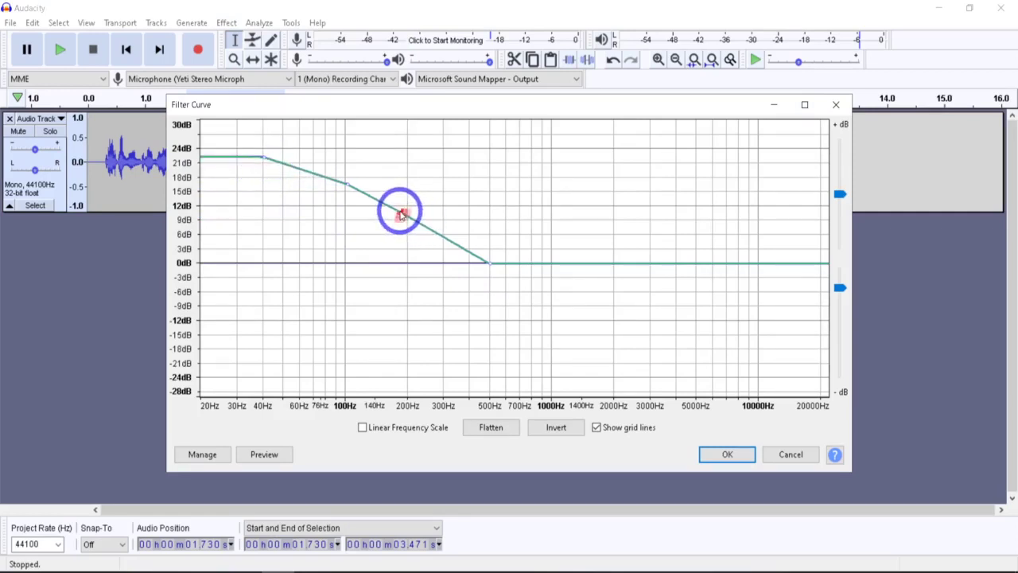
drag(402, 214, 350, 182)
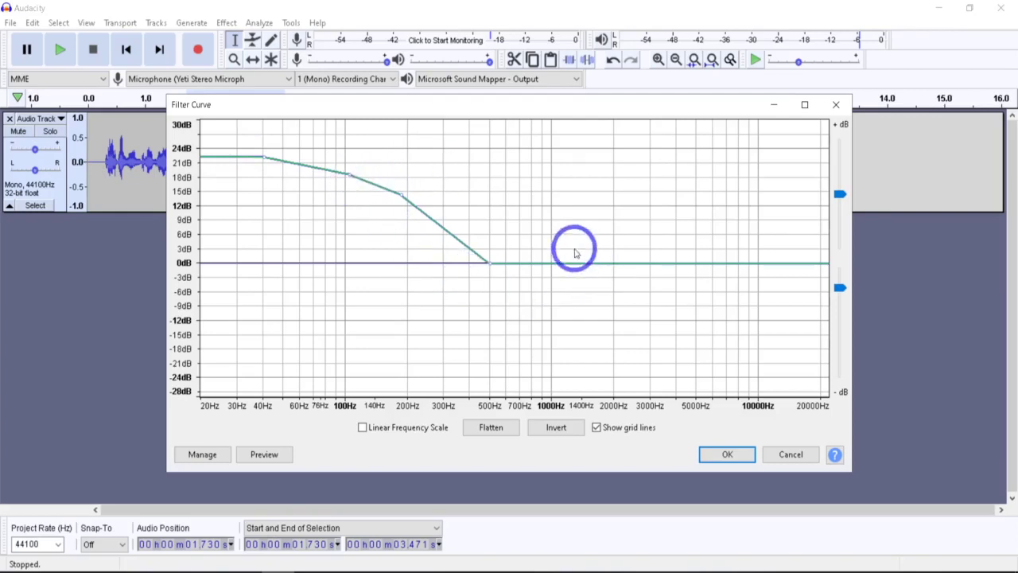
click(727, 454)
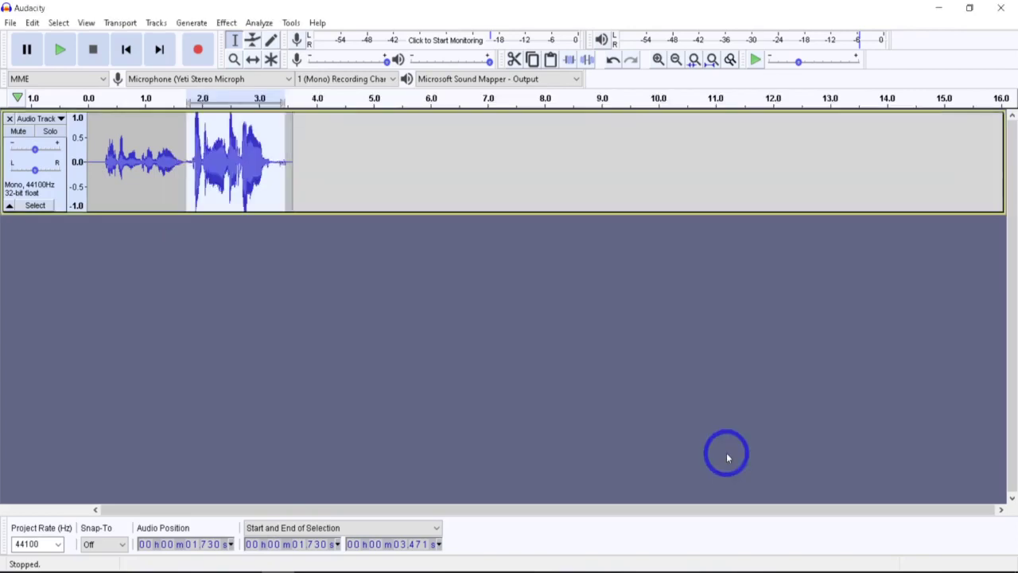
click(62, 51)
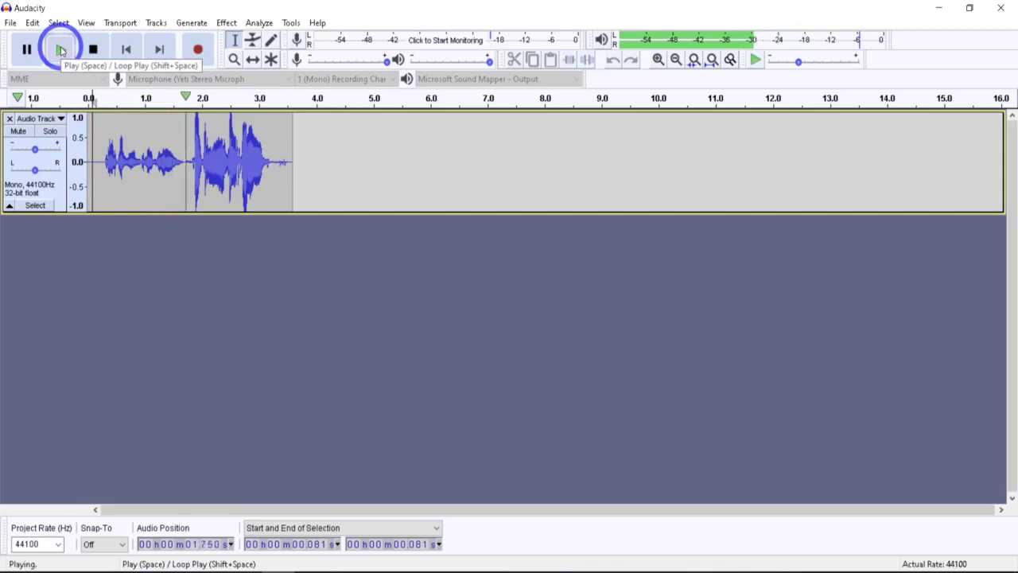
click(92, 50)
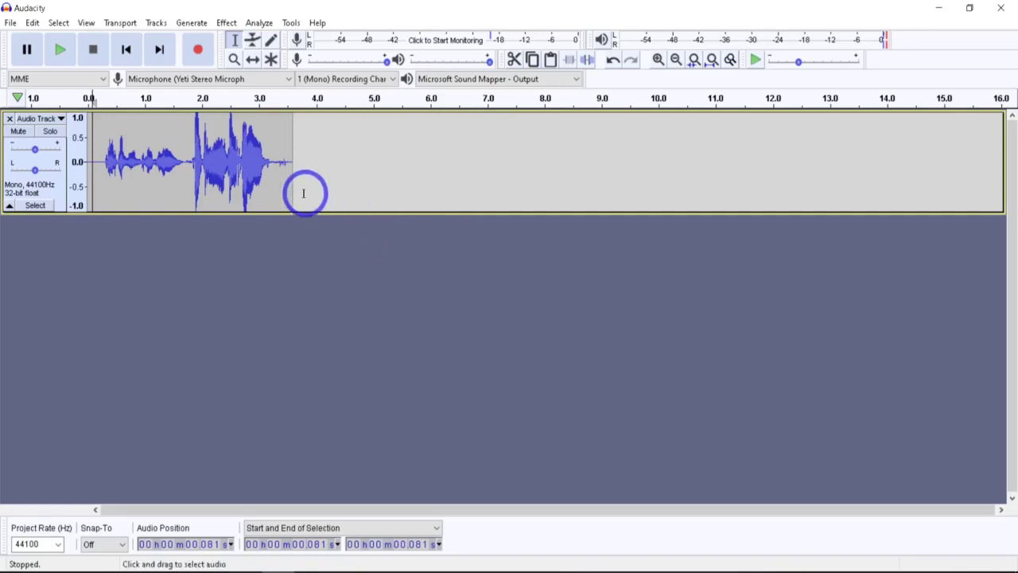
- Apply the same strong Filter Curve bass boost again to the section from 1.800 to 3.216 seconds and play the selection
drag(190, 154, 272, 163)
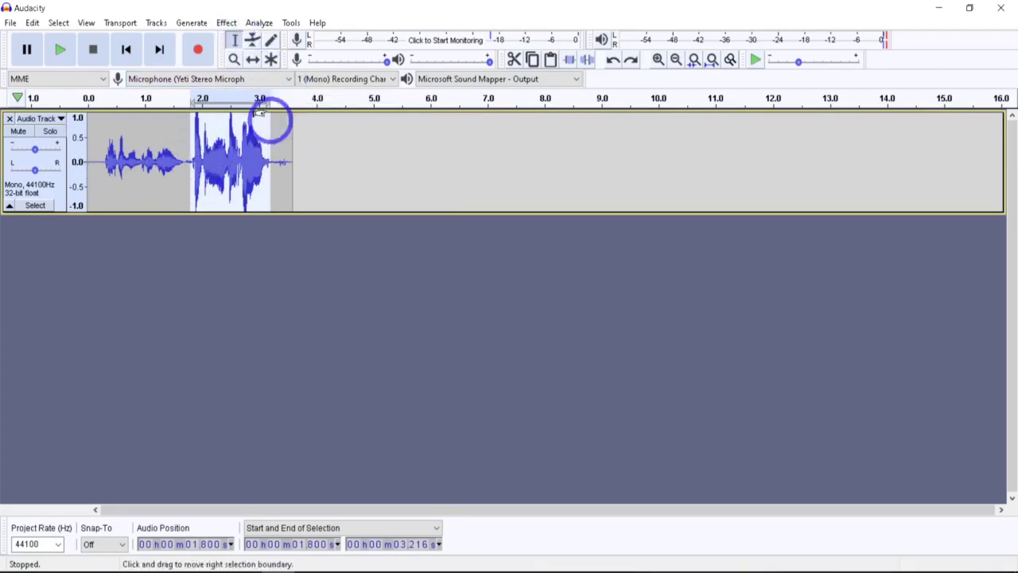
click(226, 23)
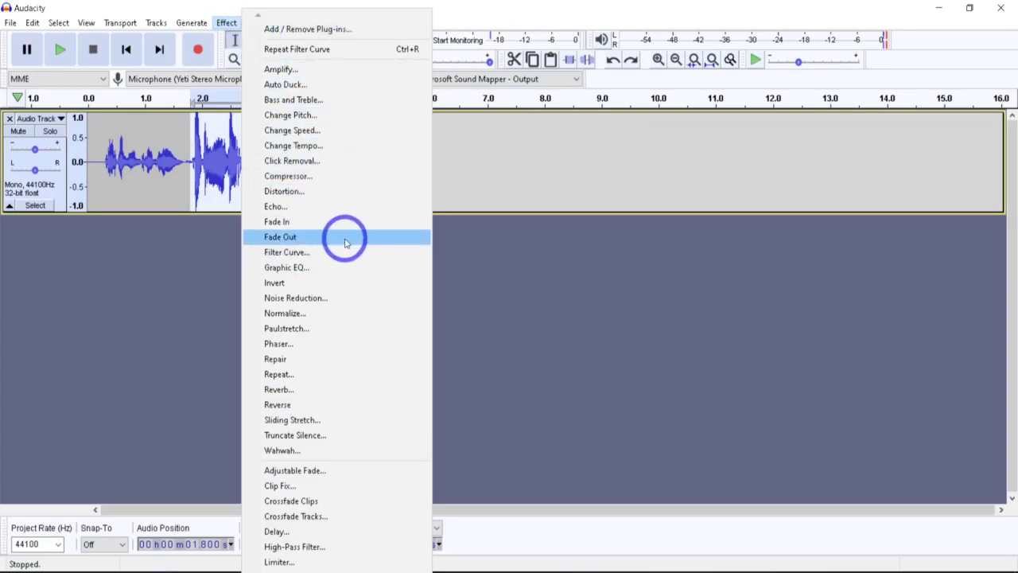
click(310, 252)
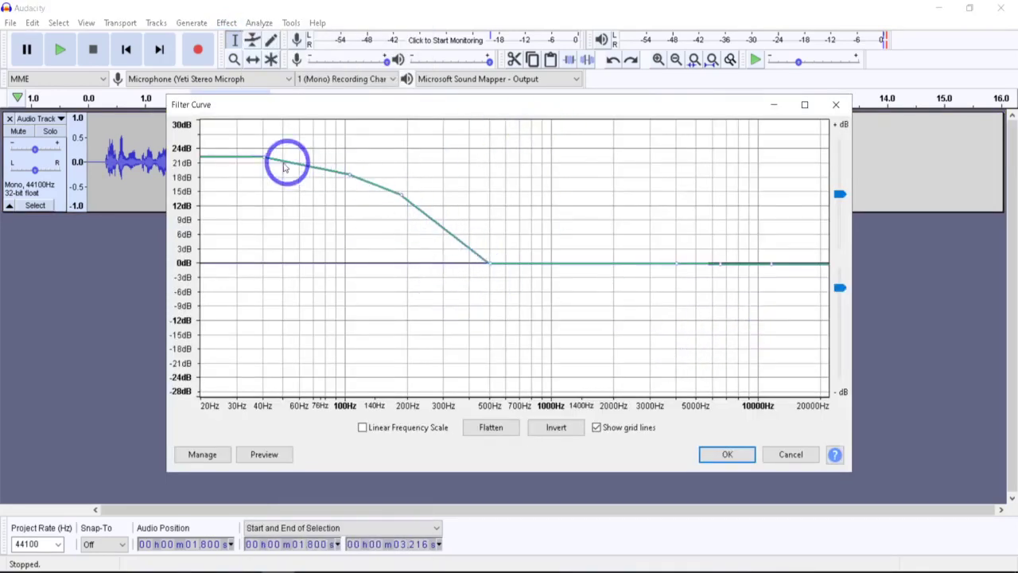
drag(589, 101, 641, 76)
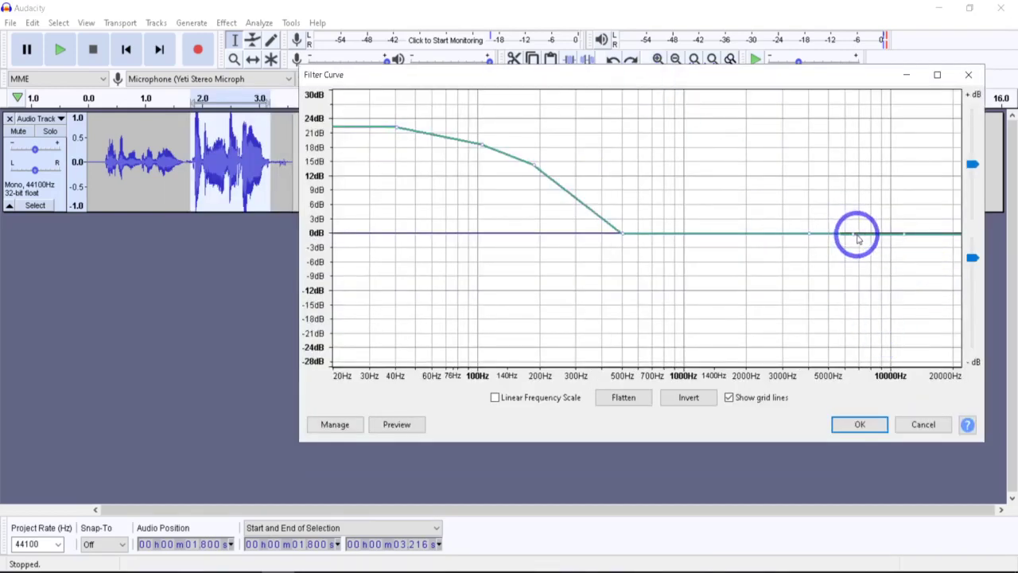
mouse_move(853, 234)
mouse_down()
mouse_move(852, 204)
mouse_move(855, 236)
mouse_up()
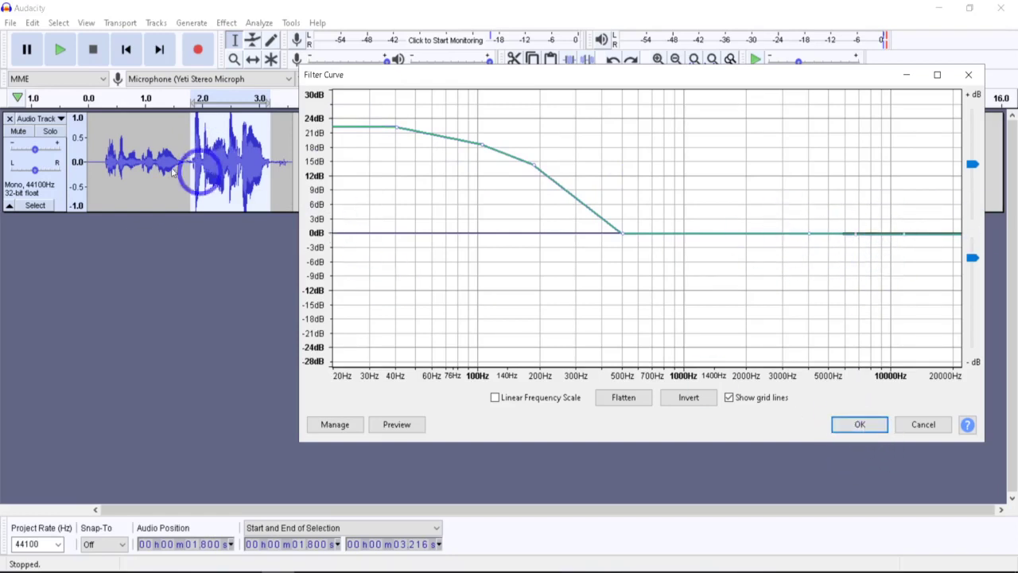
click(861, 425)
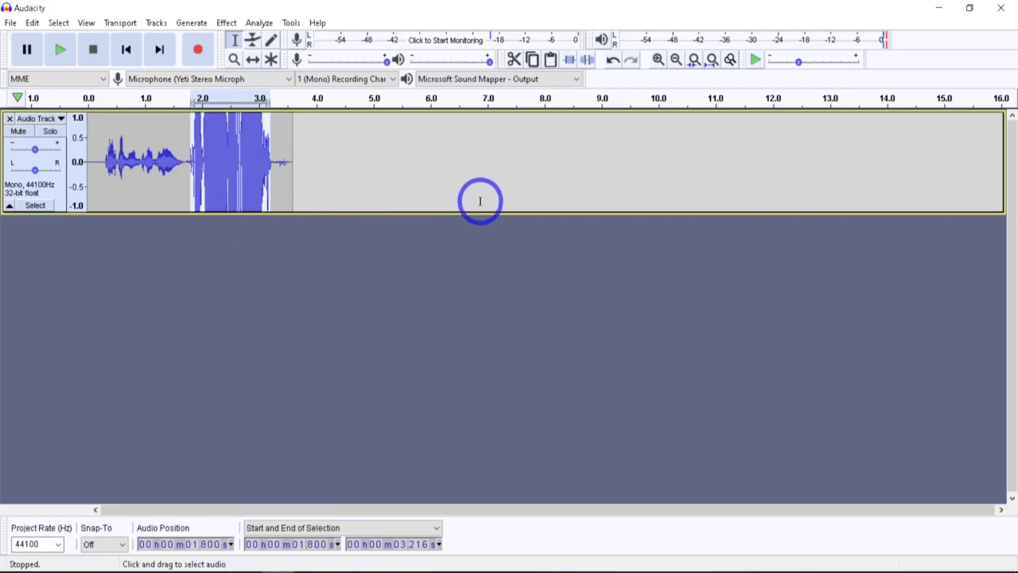
click(178, 99)
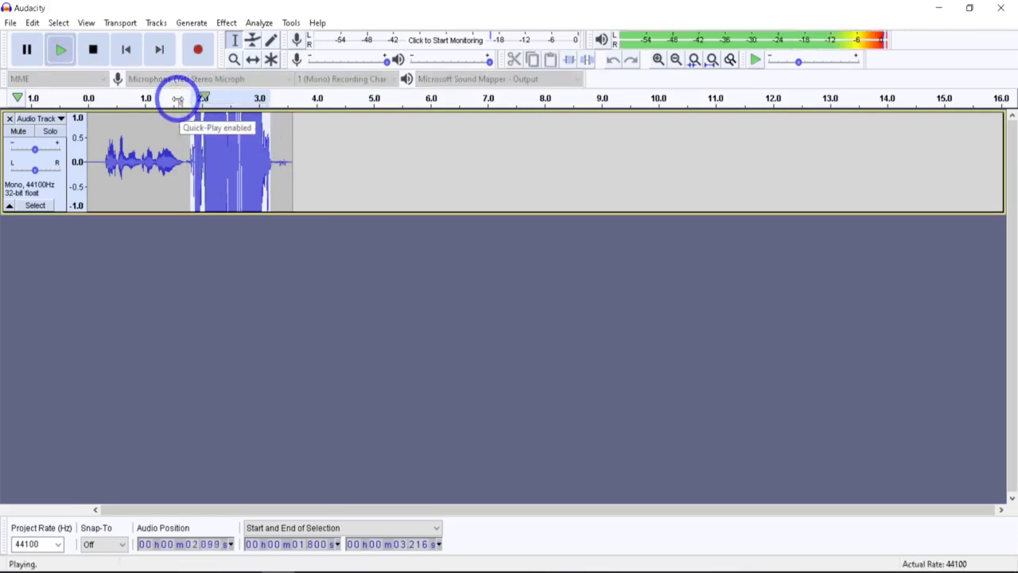
click(104, 50)
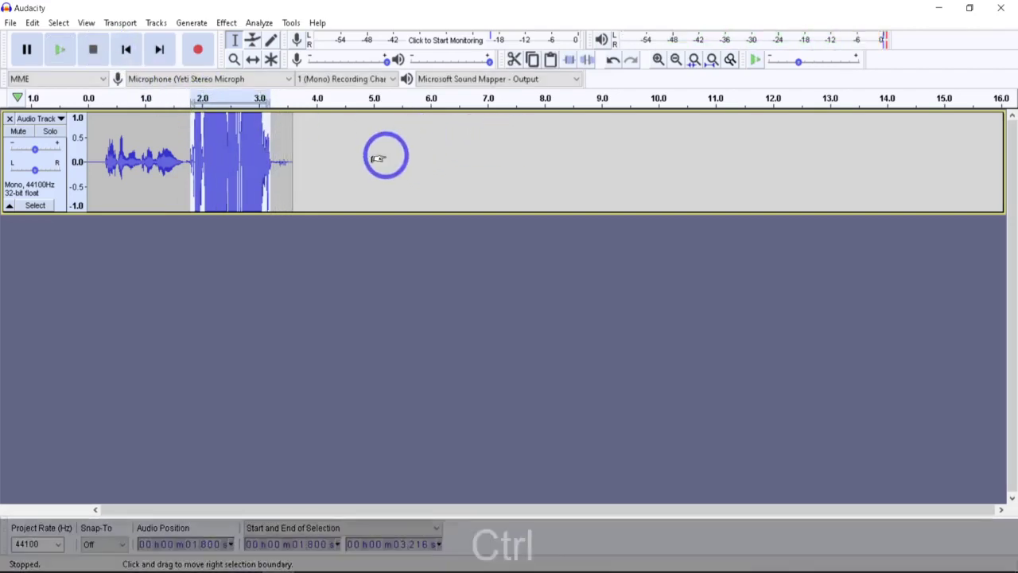
- Undo the last Filter Curve bass boost, and reopen Filter Curve for the 1.800 to 3.216 second selection with its curve flattened
key(ctrl+z)
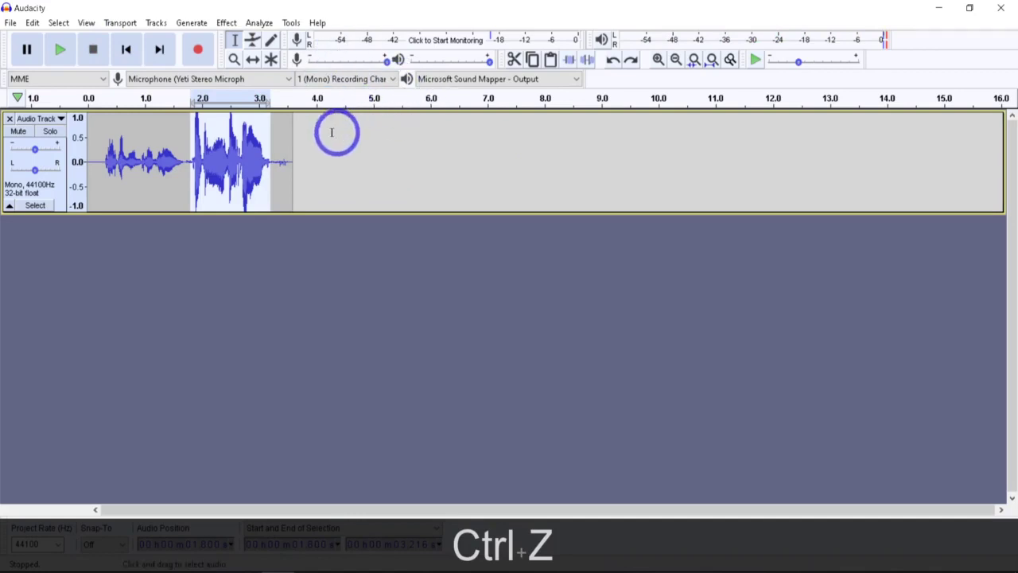
click(227, 24)
click(313, 252)
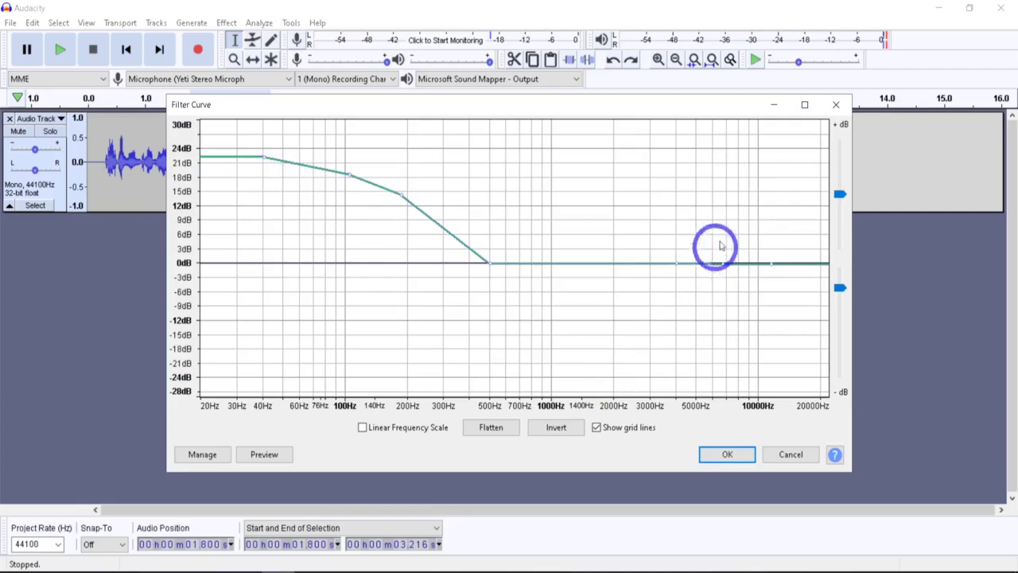
click(486, 426)
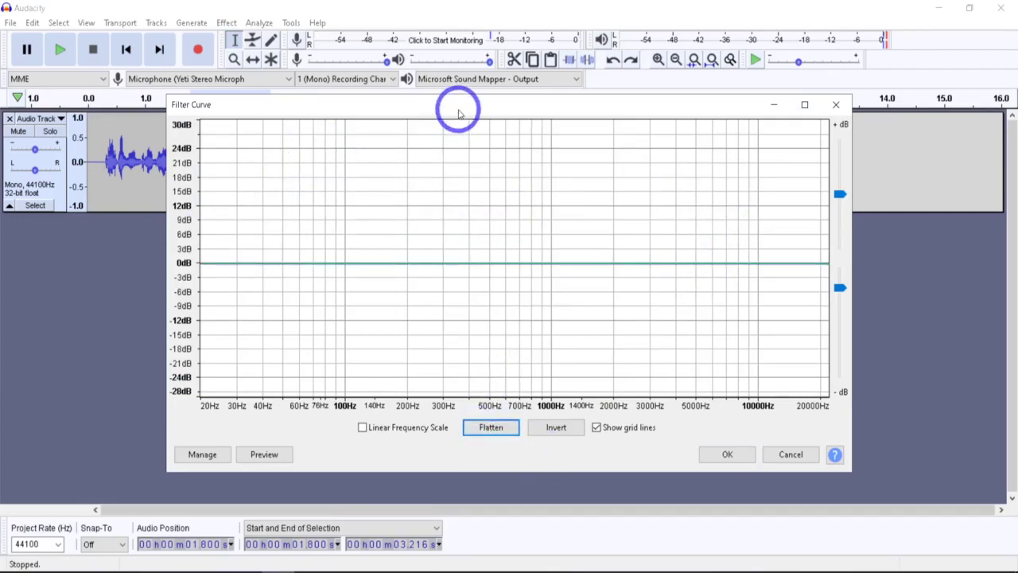
- Apply a Filter Curve treble boost rising from about 0 dB near 4000 Hz to 8 dB near 9000 Hz, and play the track from near its start
drag(456, 107, 618, 104)
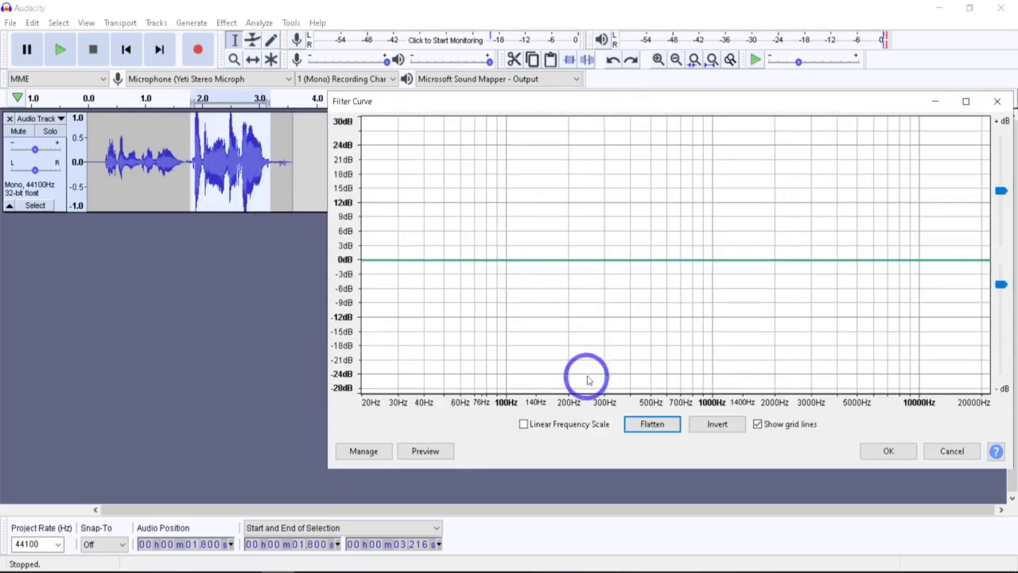
drag(750, 97, 614, 97)
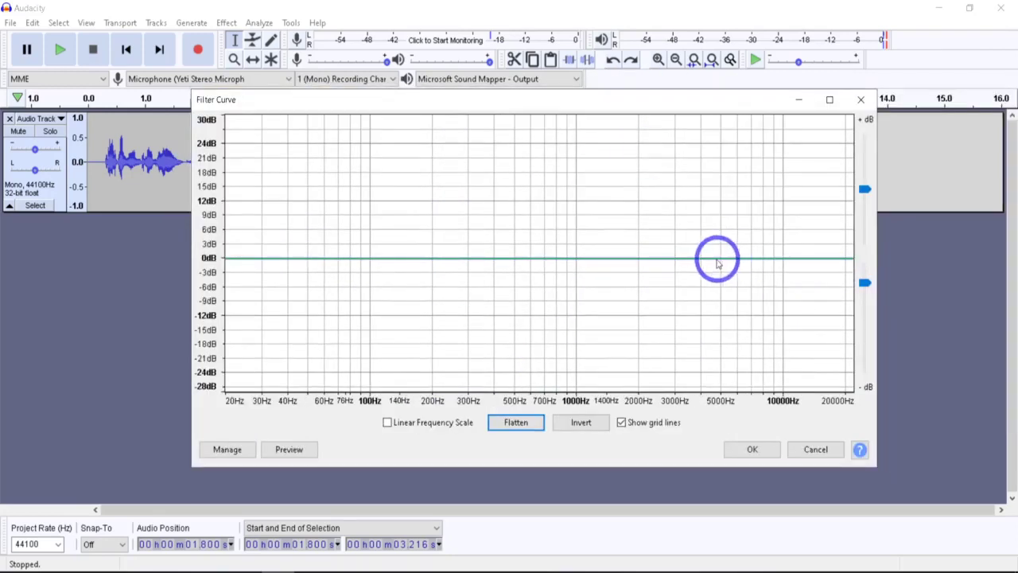
click(703, 260)
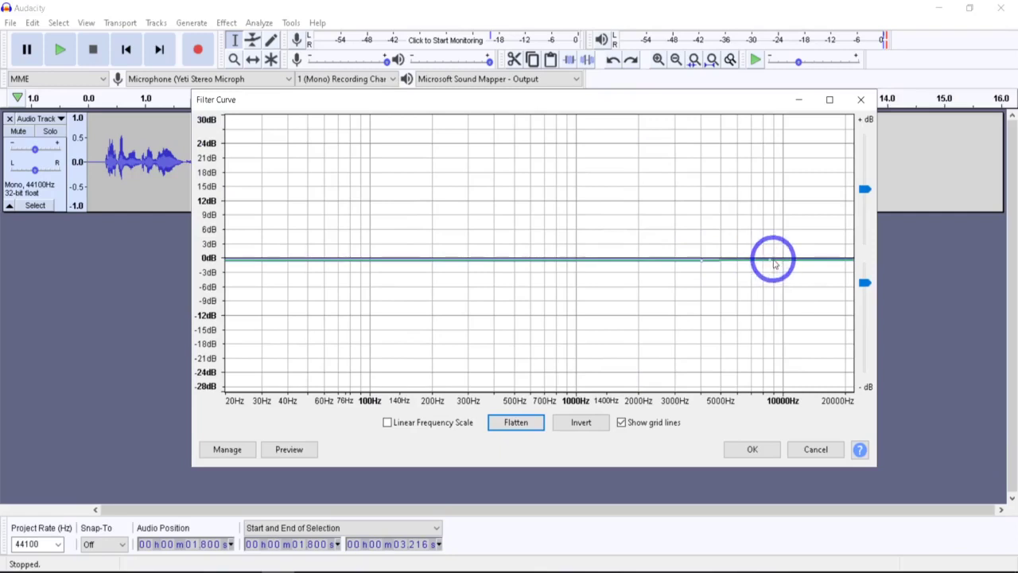
drag(771, 262, 769, 220)
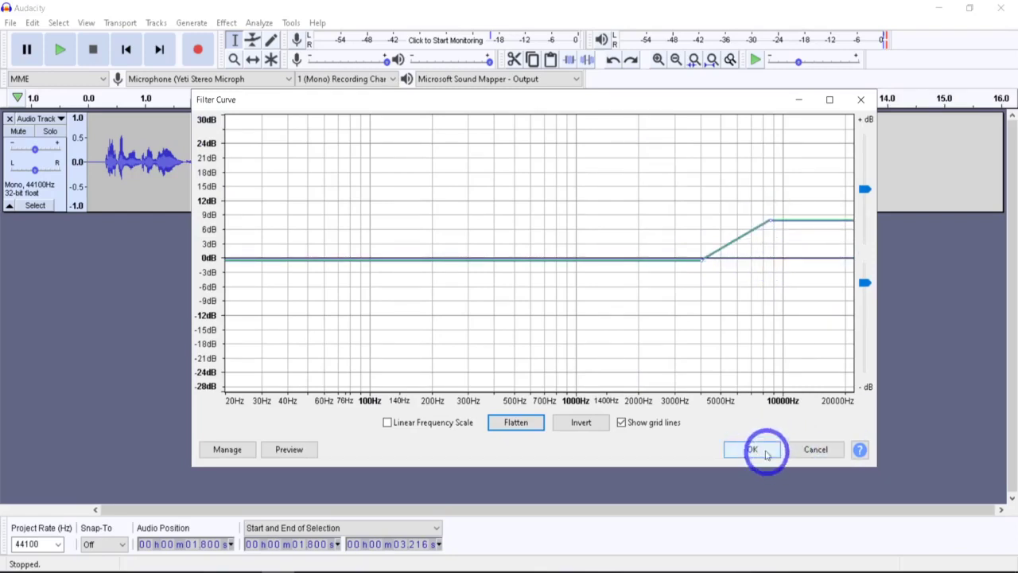
click(750, 450)
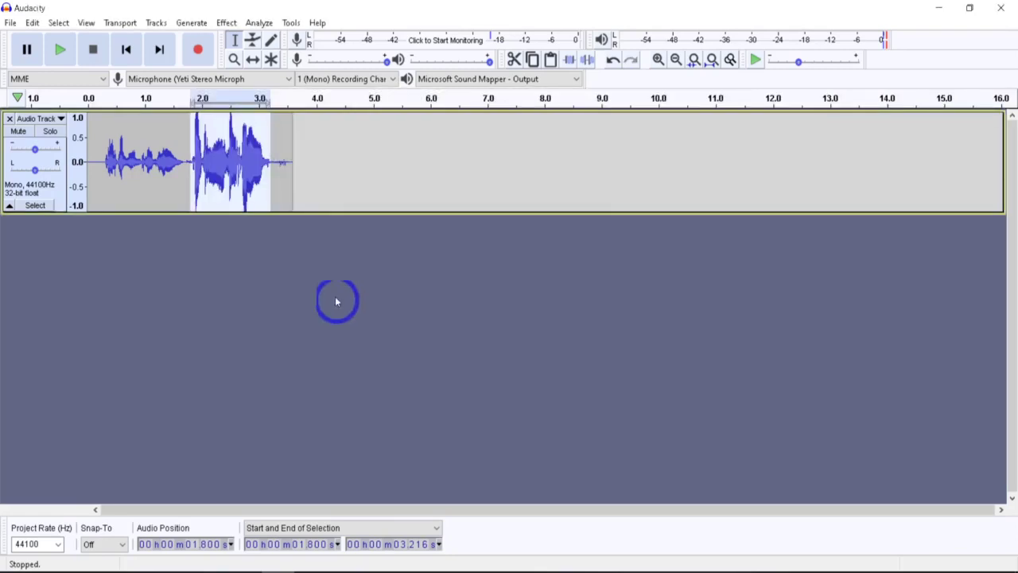
click(93, 118)
click(62, 51)
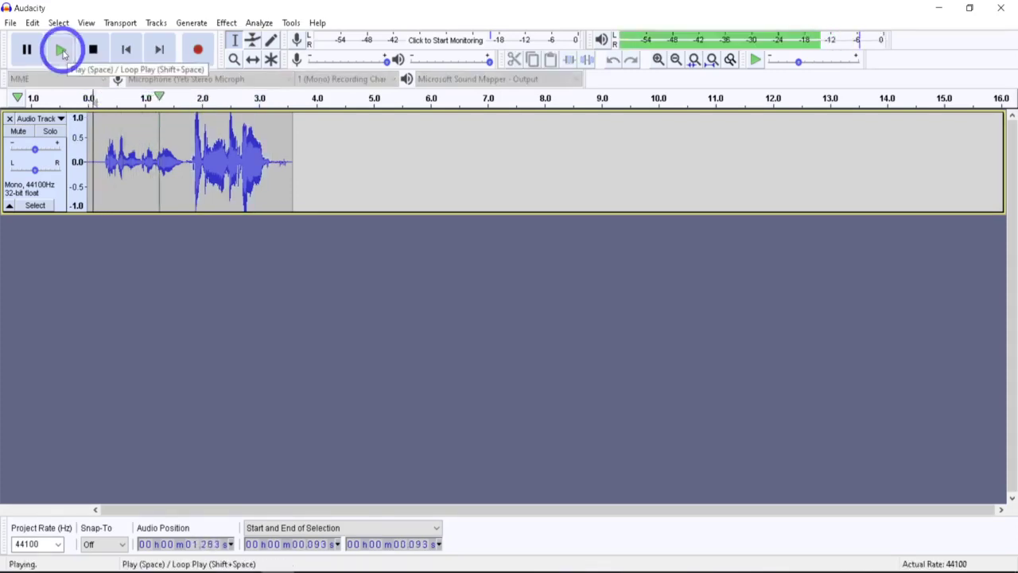